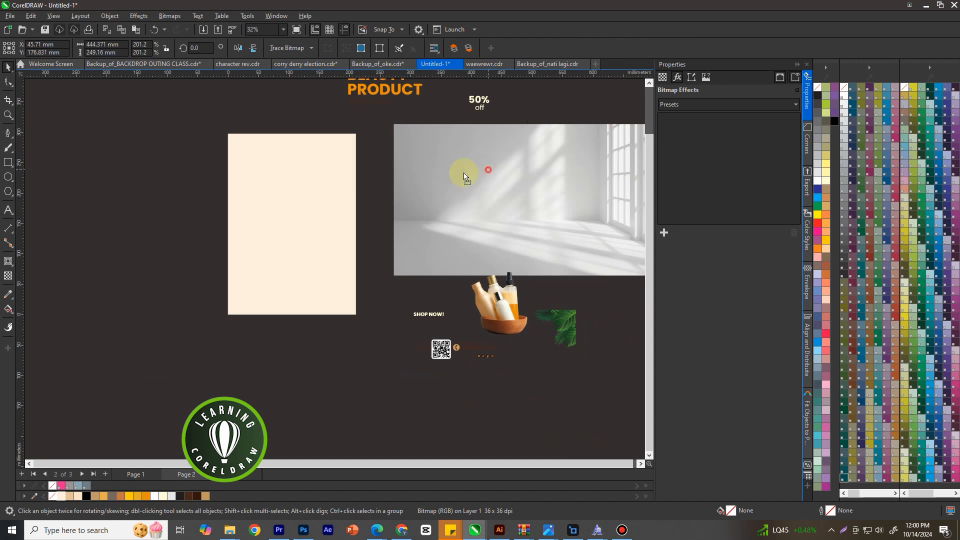
# Position the window-light room photo with its right edge on the page's right edge and PowerClip it inside the cream page rectangle
pyautogui.scroll(2, 282, 168)
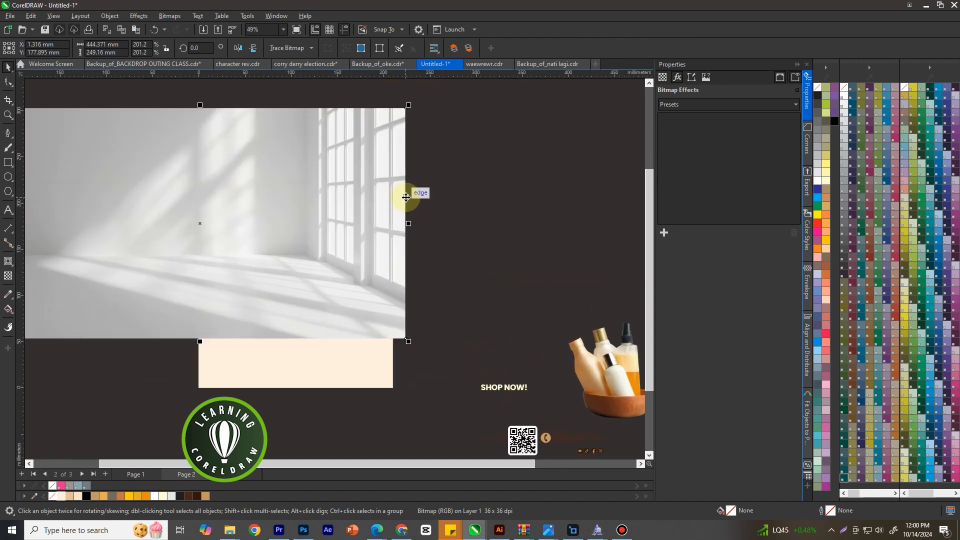
pyautogui.moveTo(406, 197); pyautogui.dragTo(394, 199)
pyautogui.rightClick(356, 179)
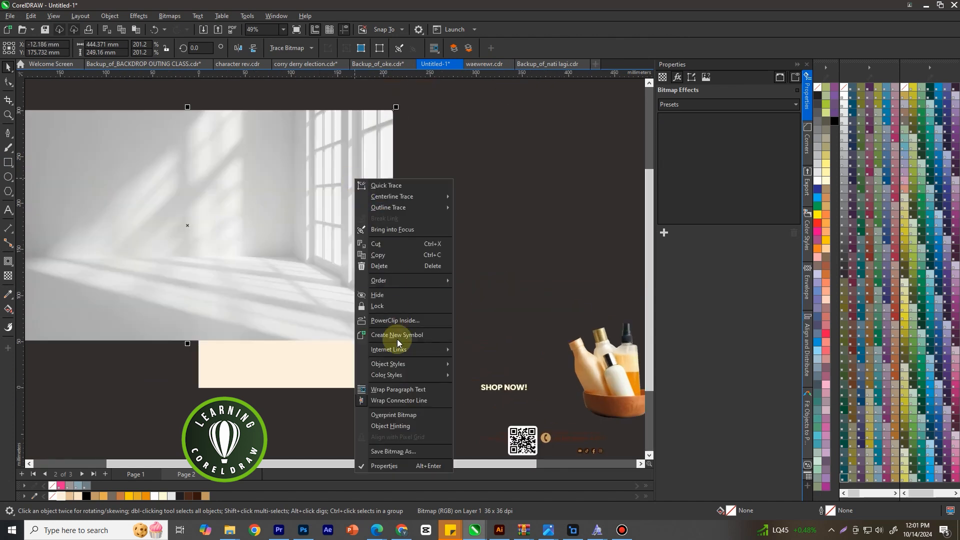
pyautogui.click(395, 321)
pyautogui.click(350, 352)
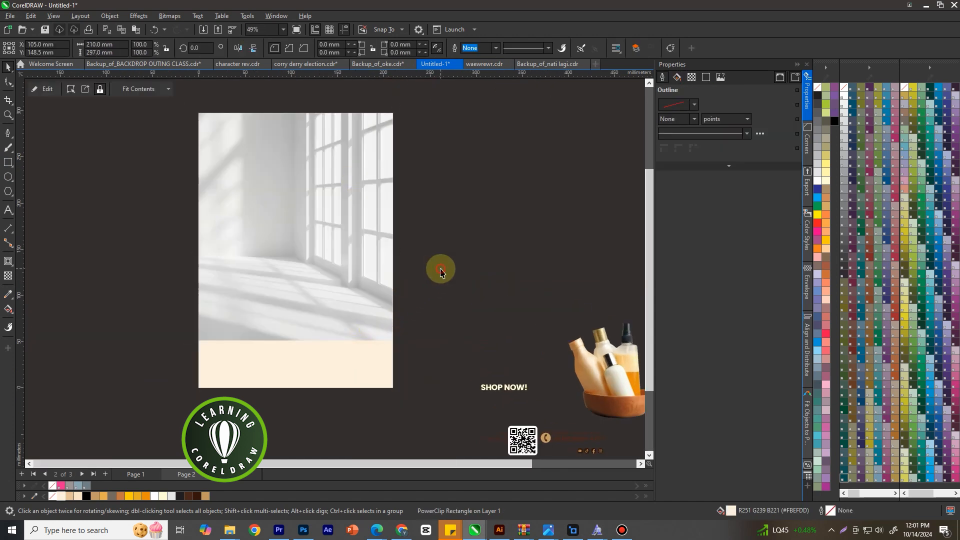
# Edit the page's PowerClip contents, apply a uniform transparency of 60 to the room photo, and finish editing
pyautogui.scroll(1, 383, 262)
pyautogui.rightClick(319, 172)
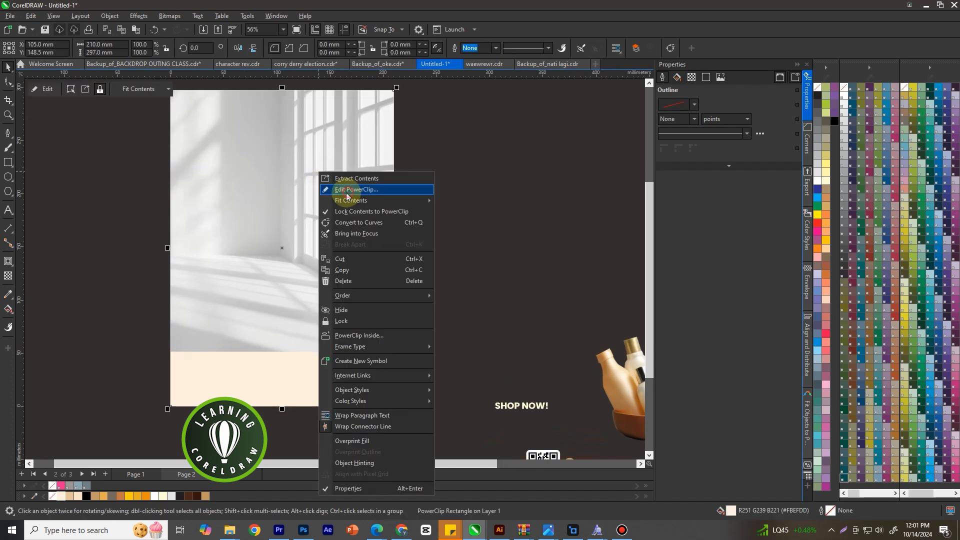
pyautogui.click(350, 194)
pyautogui.click(8, 275)
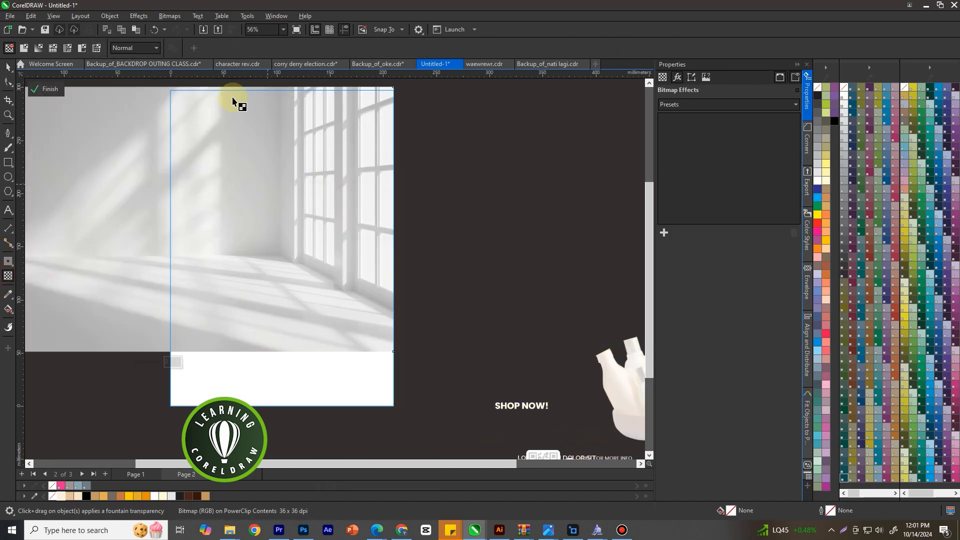
pyautogui.click(148, 365)
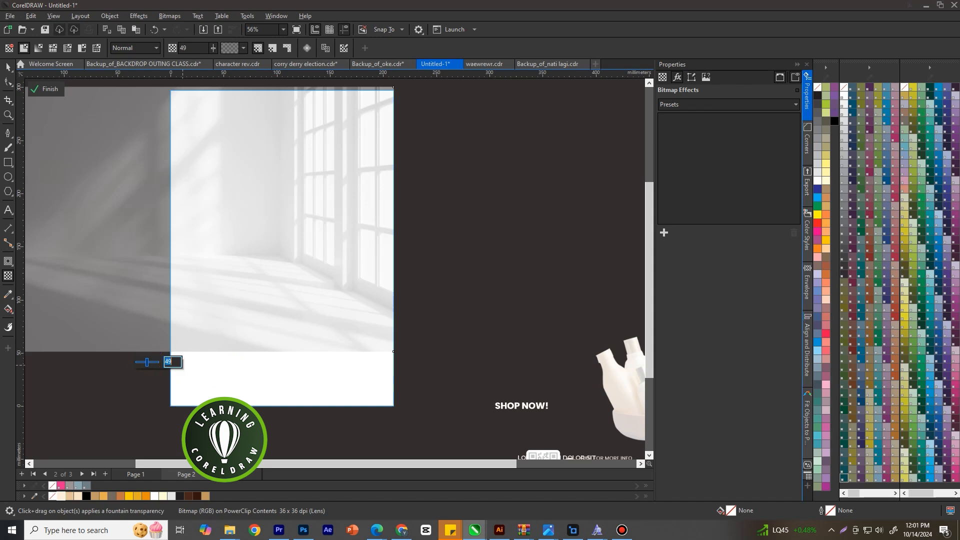
pyautogui.write('60')
pyautogui.press('Return')
pyautogui.rightClick(262, 249)
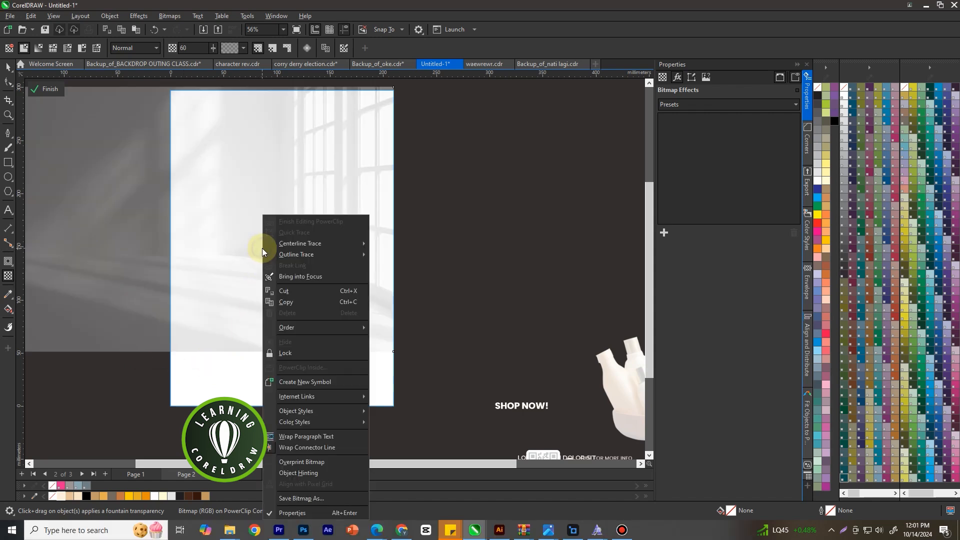
pyautogui.click(292, 221)
pyautogui.click(462, 237)
# Draw a rectangle about 130 × 70 mm in the page's lower right area, ending at the right page edge
pyautogui.scroll(2, 388, 310)
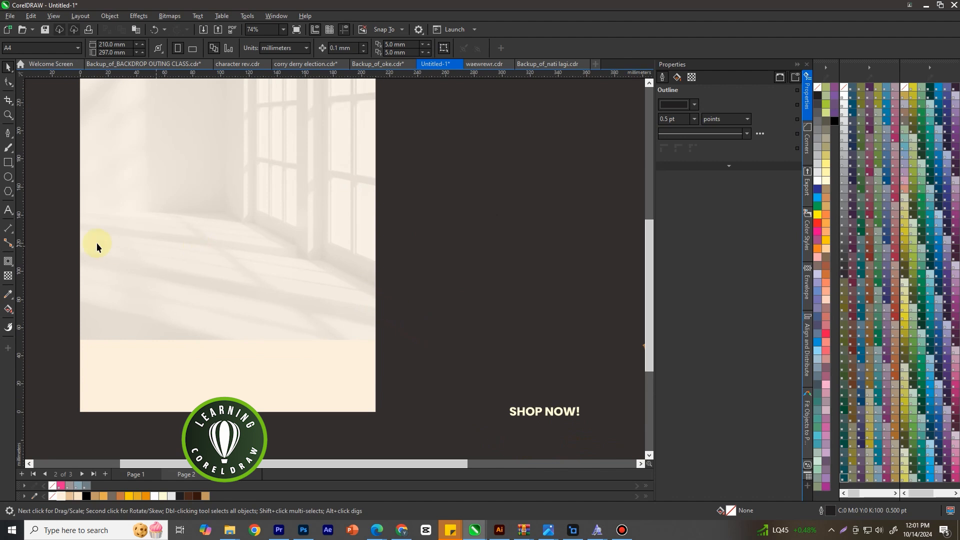
pyautogui.press('F6')
pyautogui.moveTo(192, 275); pyautogui.dragTo(376, 369)
pyautogui.click(8, 67)
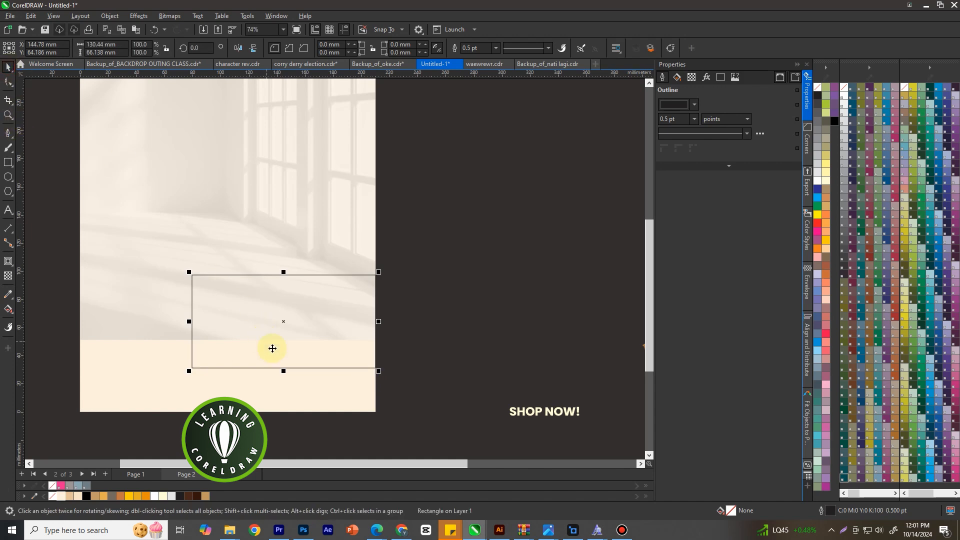
pyautogui.scroll(1, 284, 371)
pyautogui.moveTo(284, 372); pyautogui.dragTo(283, 379)
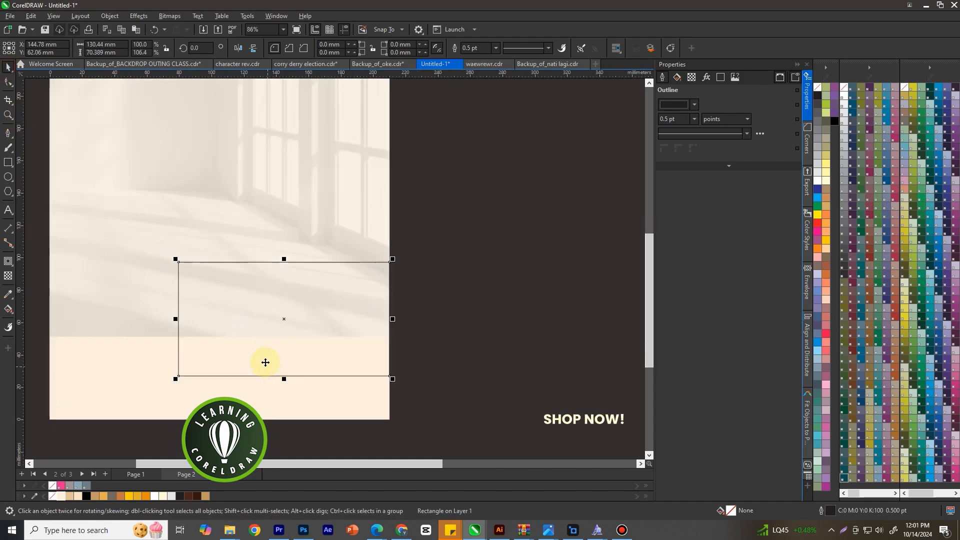
# Convert the rectangle to curves and move its lower-left node inward to slant the left side
pyautogui.rightClick(244, 293)
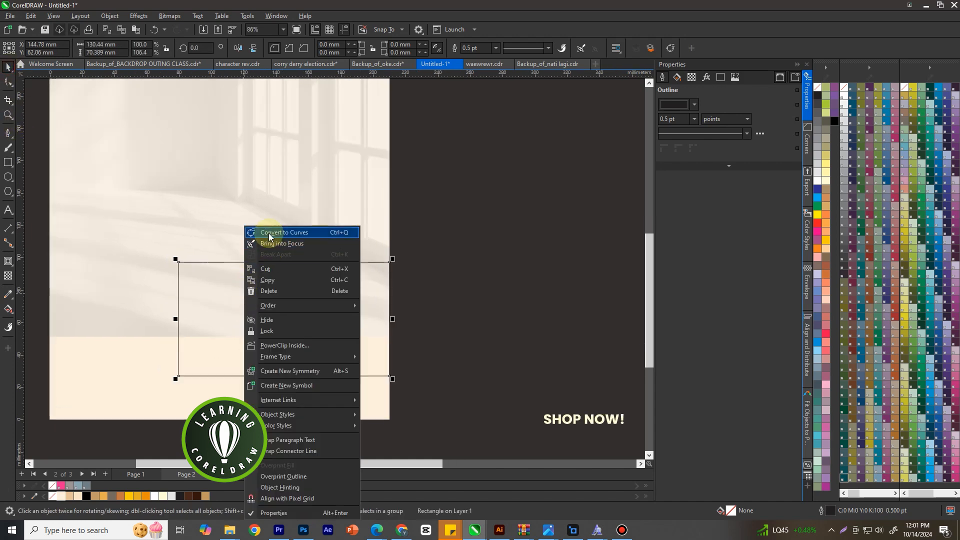
pyautogui.click(275, 233)
pyautogui.click(8, 82)
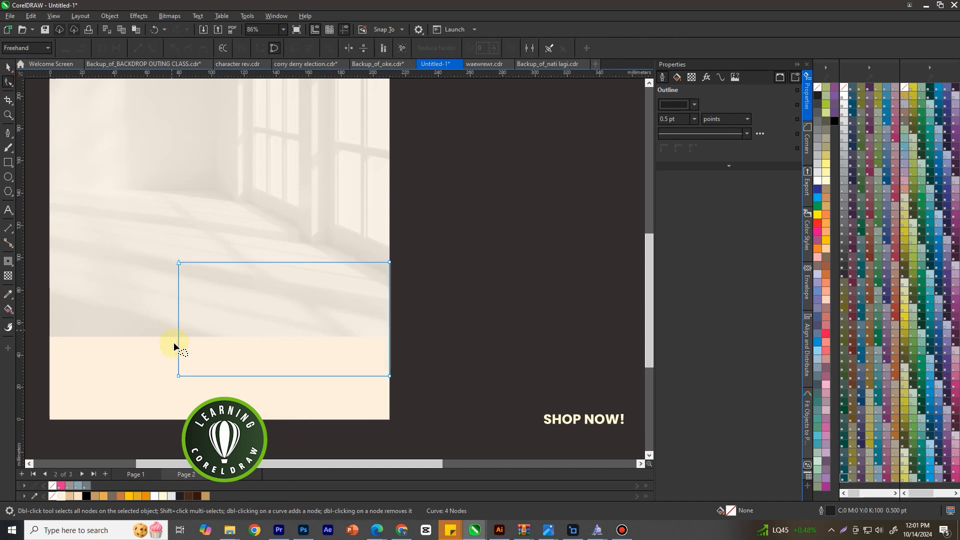
pyautogui.moveTo(179, 377); pyautogui.dragTo(208, 375)
pyautogui.click(8, 67)
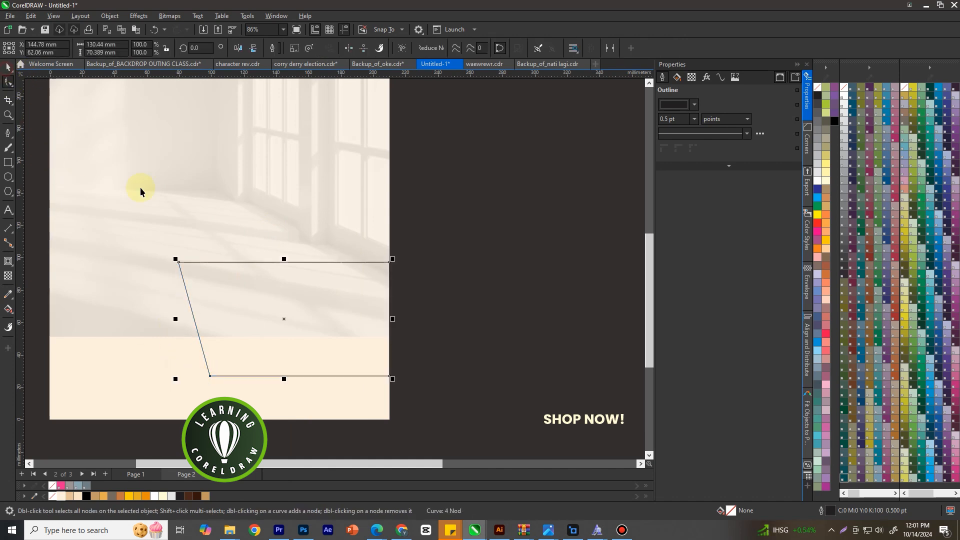
# Stretch the slanted shape leftward and downward to about 154 × 77 mm
pyautogui.moveTo(175, 319); pyautogui.dragTo(136, 320)
pyautogui.moveTo(264, 379); pyautogui.dragTo(264, 391)
pyautogui.click(425, 336)
pyautogui.scroll(-2, 404, 294)
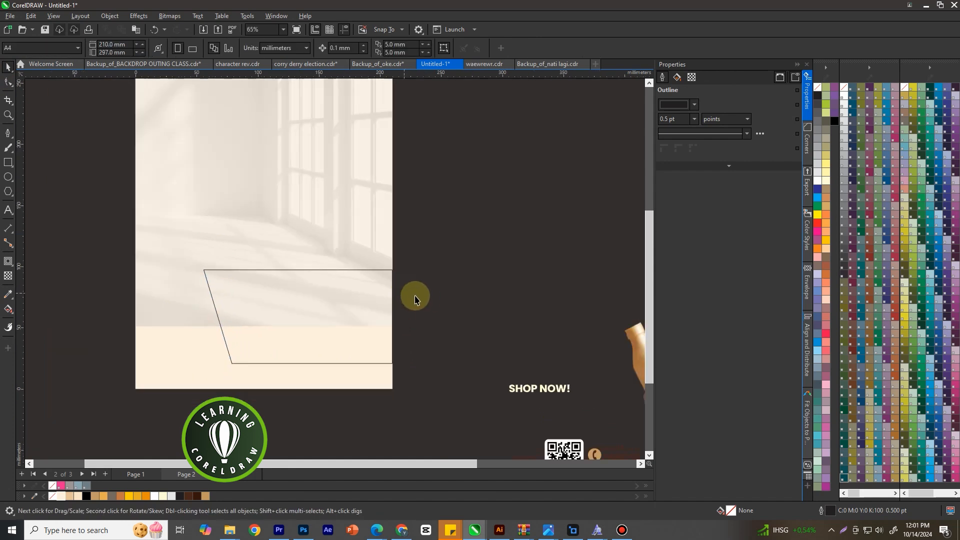
pyautogui.scroll(1, 334, 297)
pyautogui.click(332, 300)
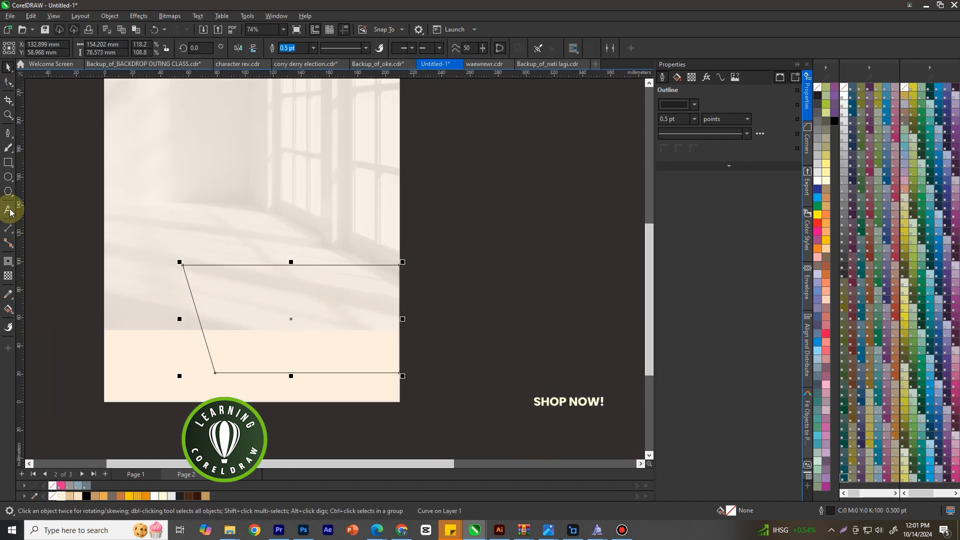
pyautogui.click(8, 133)
pyautogui.click(233, 224)
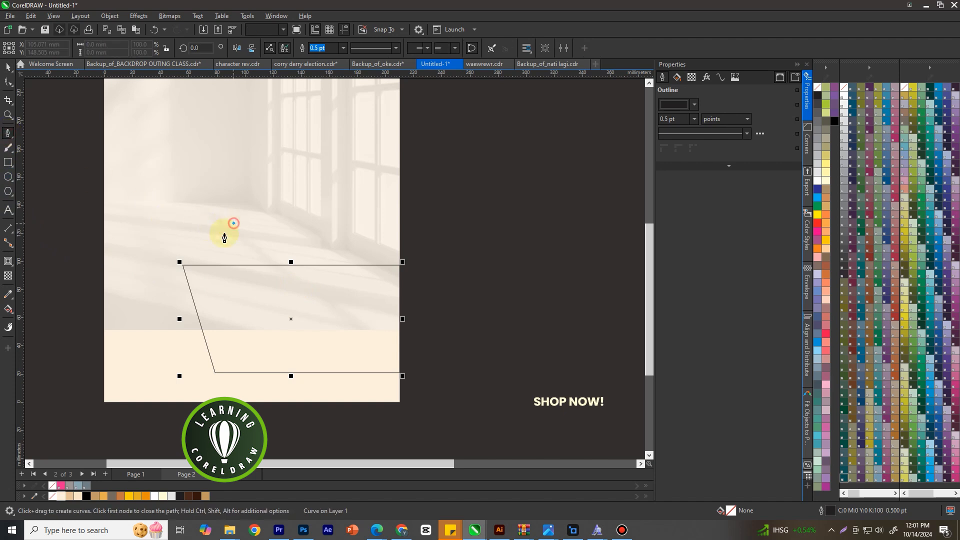
pyautogui.press('Escape')
pyautogui.press('Escape')
# Draw a rectangle about 154 × 31 mm directly on top of the slanted shape, matching its width
pyautogui.press('F6')
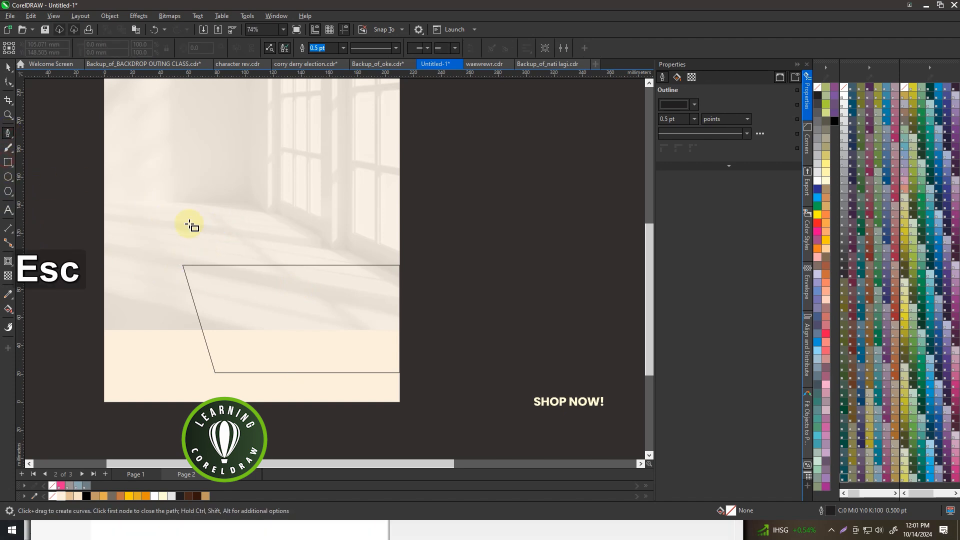
pyautogui.moveTo(174, 222); pyautogui.dragTo(400, 267)
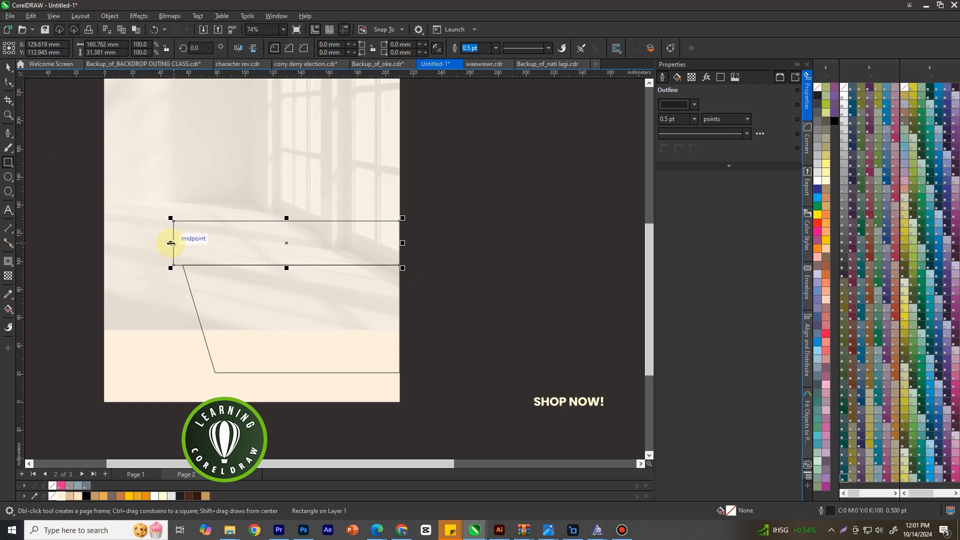
pyautogui.moveTo(171, 244); pyautogui.dragTo(183, 261)
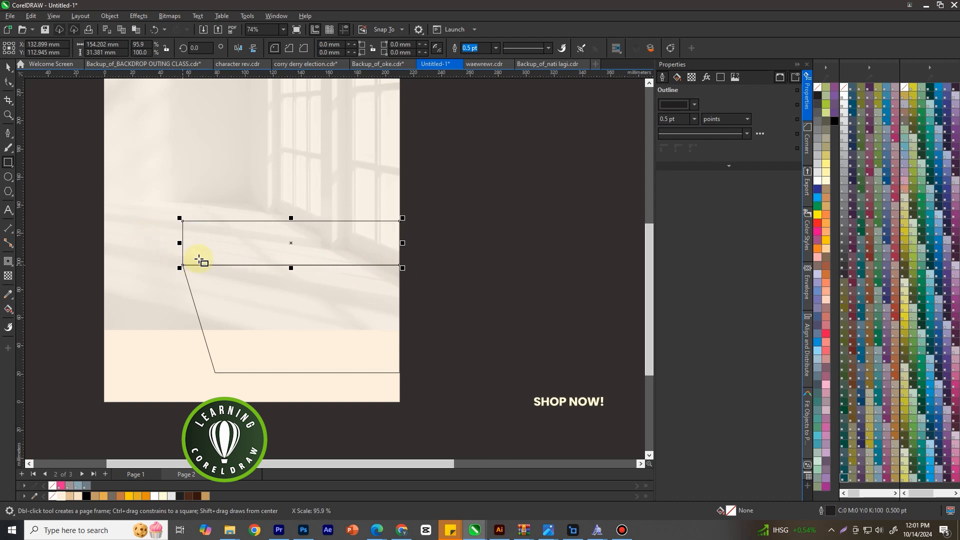
# Convert the upper rectangle to curves and move its upper-left node inward along the top edge to form the box's top face
pyautogui.rightClick(219, 227)
pyautogui.click(271, 234)
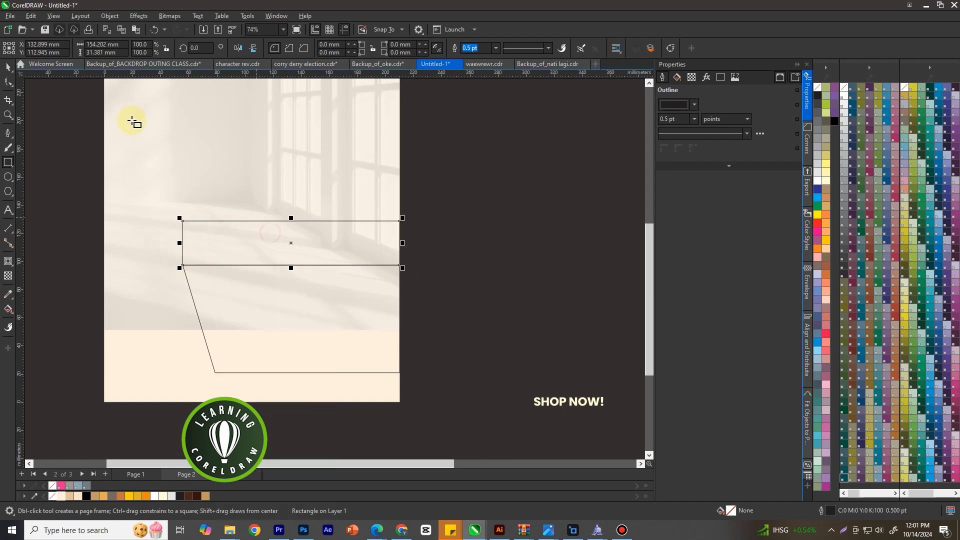
pyautogui.click(9, 82)
pyautogui.moveTo(185, 221); pyautogui.dragTo(216, 221)
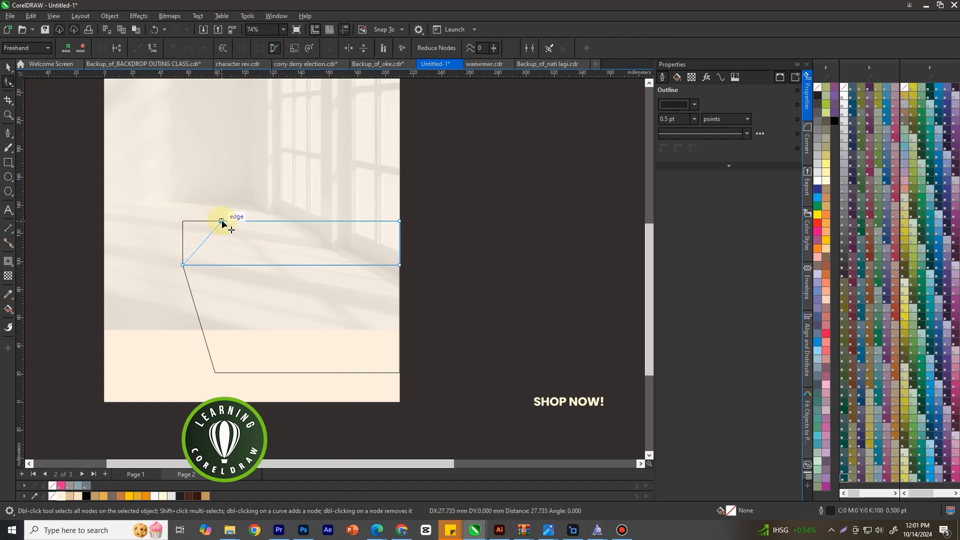
pyautogui.moveTo(230, 222); pyautogui.dragTo(230, 221)
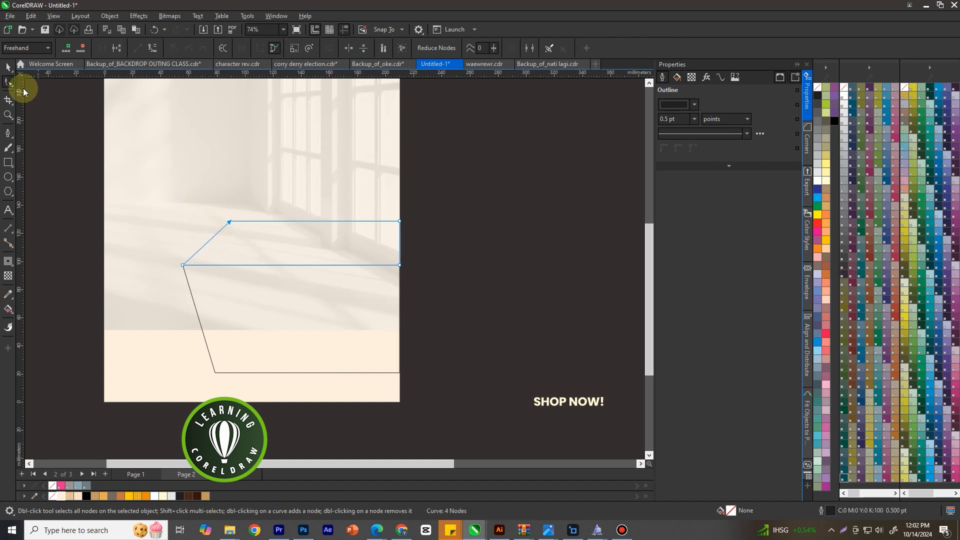
pyautogui.click(8, 66)
# Fill the box's front face with tan and its top face with light cream (#F8E4C6)
pyautogui.scroll(-2, 325, 200)
pyautogui.click(217, 290)
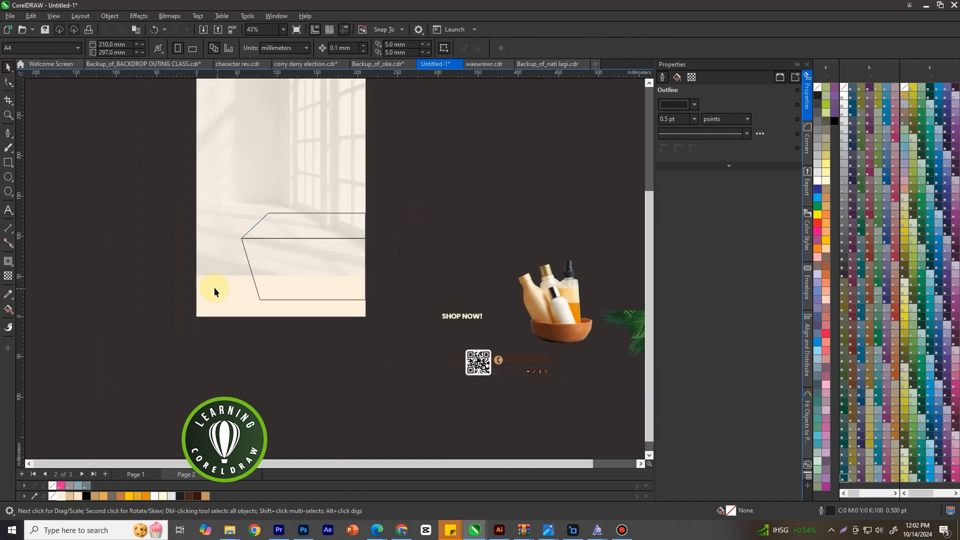
pyautogui.scroll(2, 262, 252)
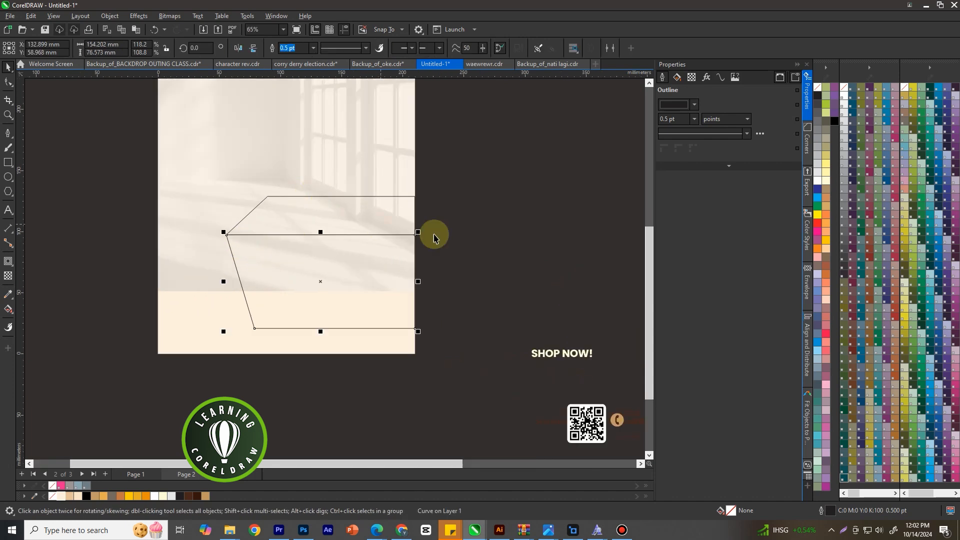
pyautogui.click(474, 243)
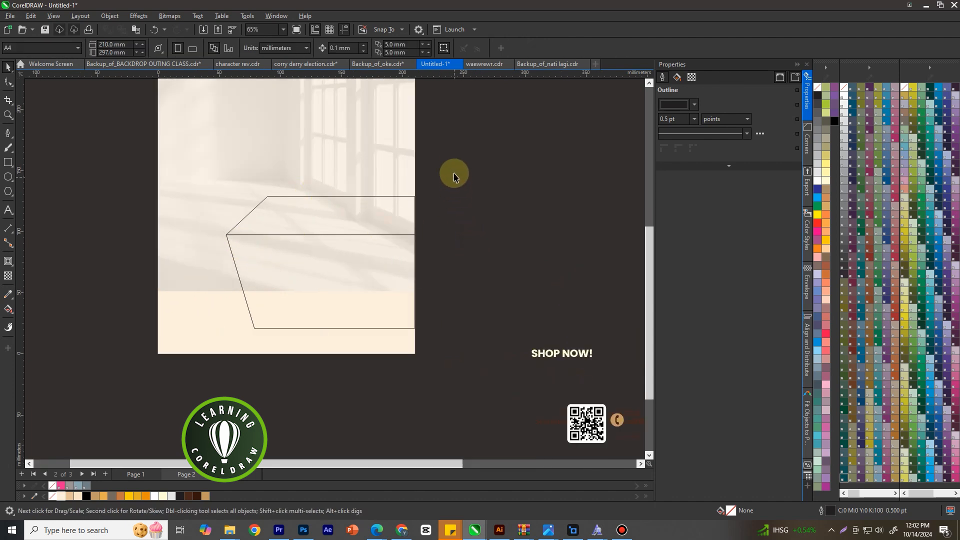
pyautogui.click(326, 326)
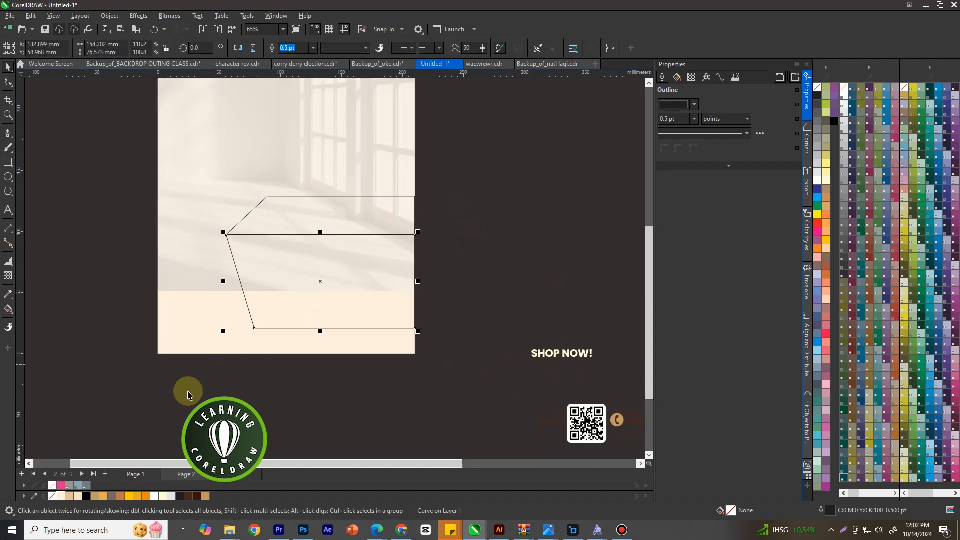
pyautogui.click(70, 496)
pyautogui.click(311, 213)
pyautogui.click(79, 496)
pyautogui.click(99, 407)
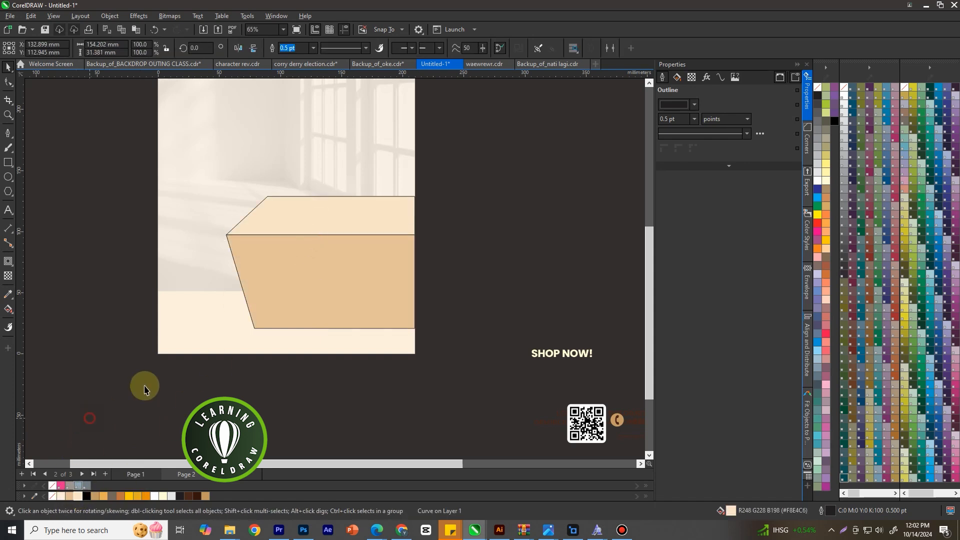
# Remove the outlines from both faces of the box by setting their outline width to None
pyautogui.moveTo(472, 138); pyautogui.dragTo(220, 350)
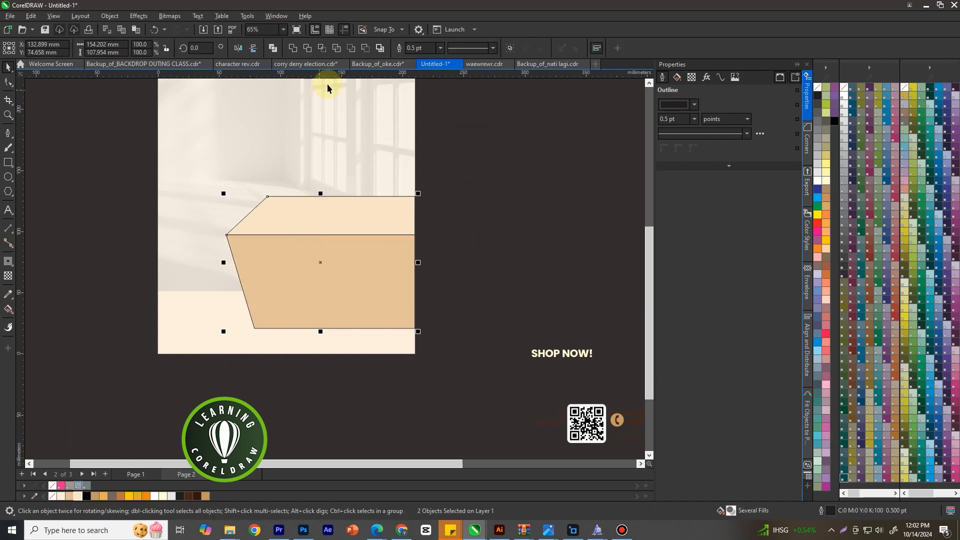
pyautogui.click(440, 48)
pyautogui.click(440, 59)
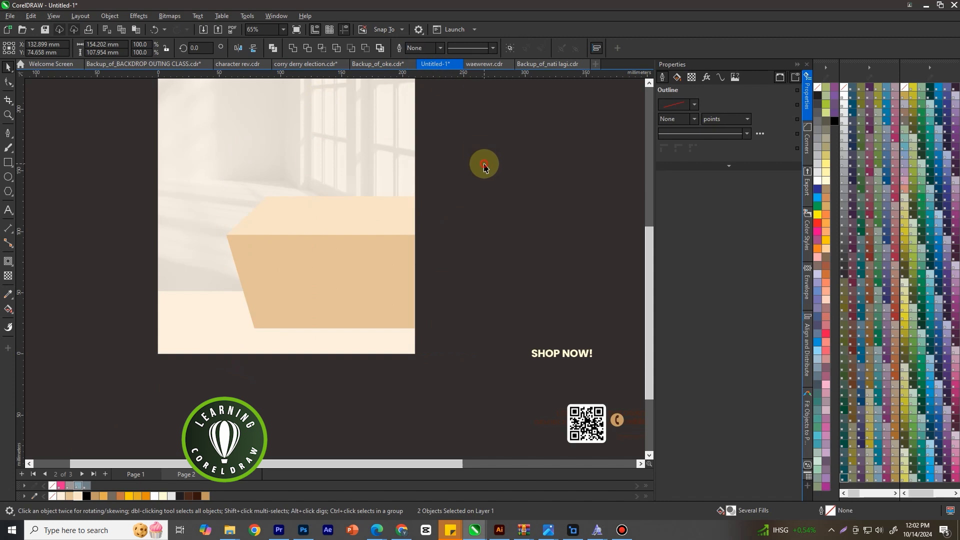
pyautogui.click(481, 172)
# Draw a floor rectangle about 213 × 55 mm across the bottom of the page, covering the cream strip below the photo
pyautogui.scroll(1, 429, 225)
pyautogui.click(265, 289)
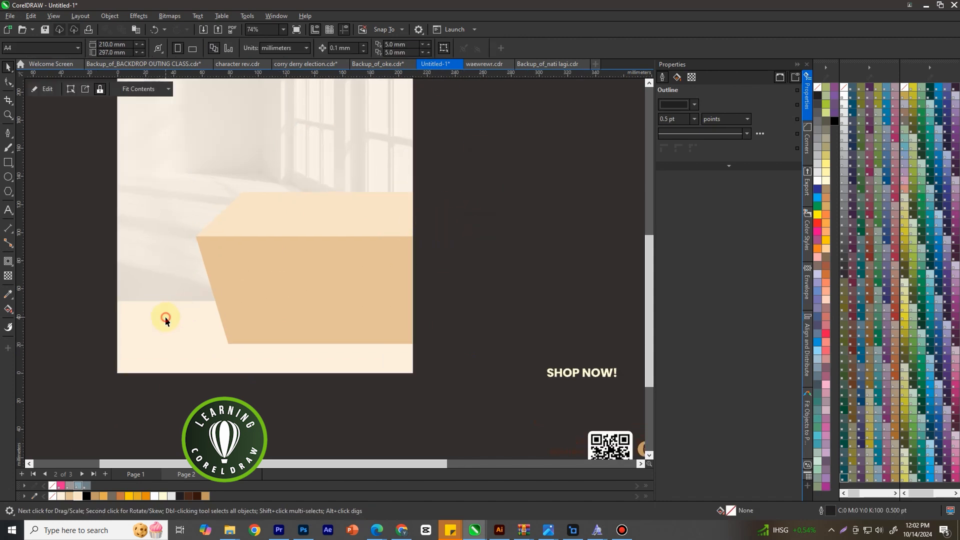
pyautogui.click(8, 163)
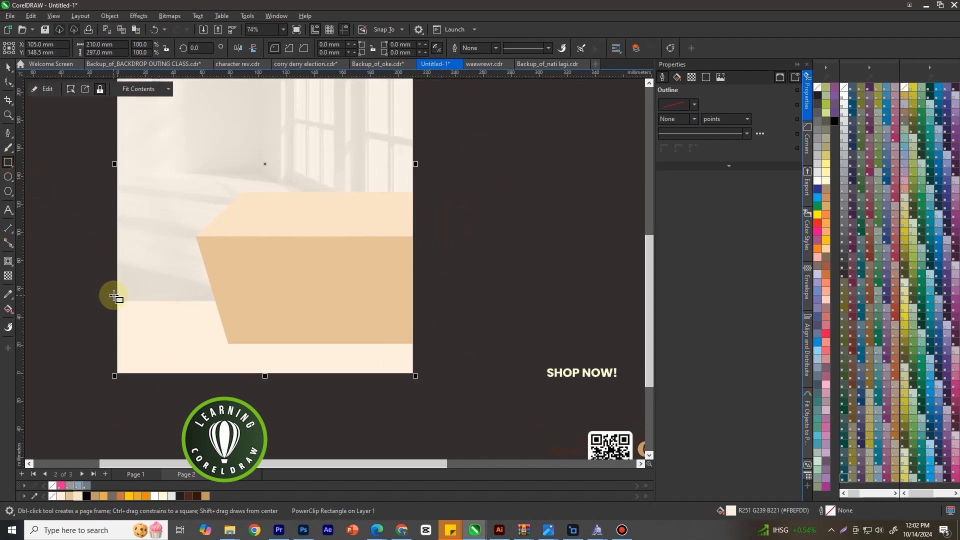
pyautogui.moveTo(116, 296); pyautogui.dragTo(420, 373)
pyautogui.scroll(1, 268, 373)
pyautogui.moveTo(267, 373); pyautogui.dragTo(272, 375)
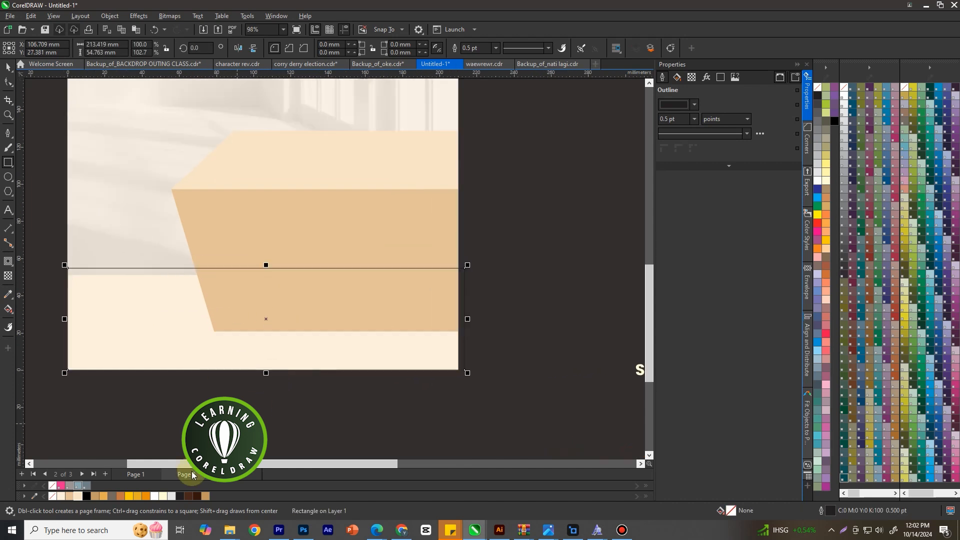
# Fill the floor rectangle with brown (#C49B66) and set its outline to None
pyautogui.click(96, 497)
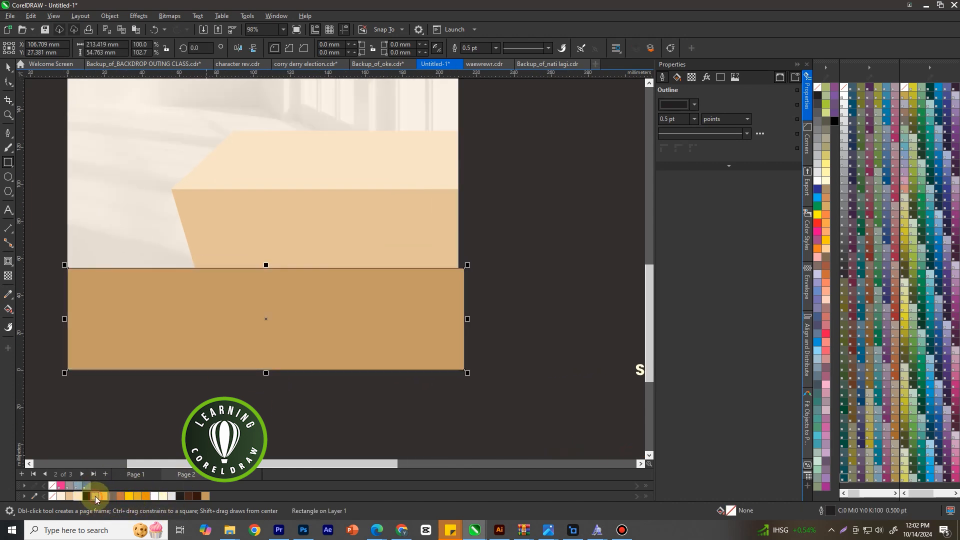
pyautogui.scroll(-1, 295, 266)
pyautogui.click(495, 48)
pyautogui.click(470, 58)
# Reorder the floor rectangle directly in front of the page background so that it sits behind the box
pyautogui.rightClick(250, 303)
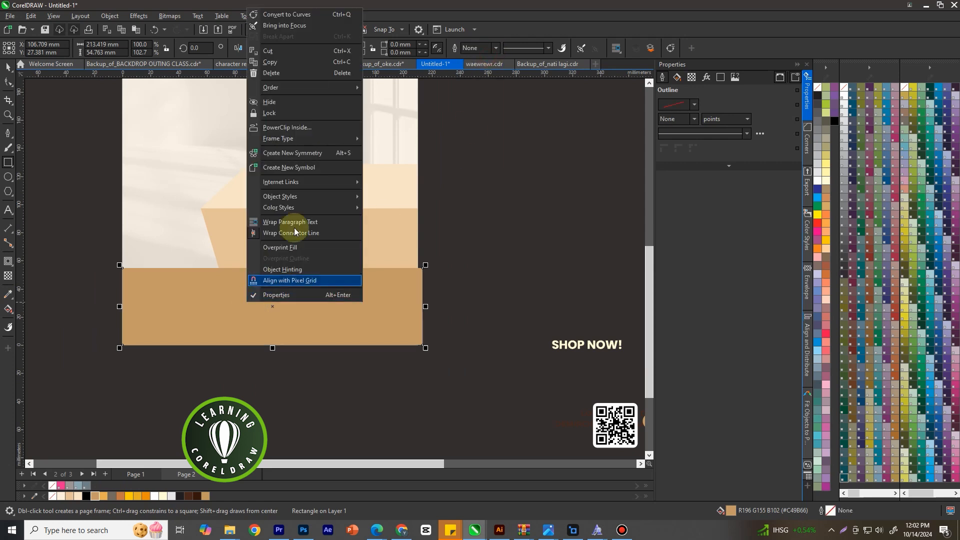
pyautogui.moveTo(305, 89)
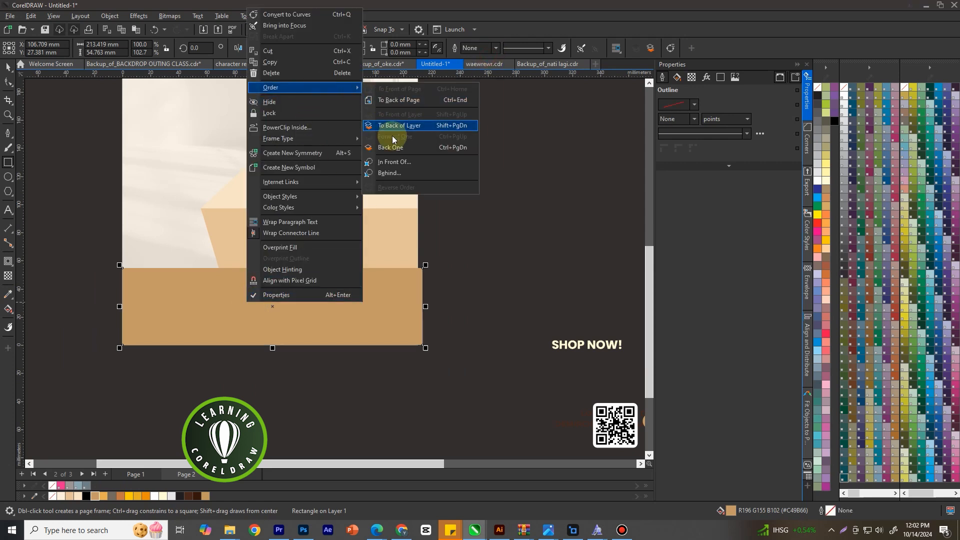
pyautogui.click(394, 162)
pyautogui.click(178, 150)
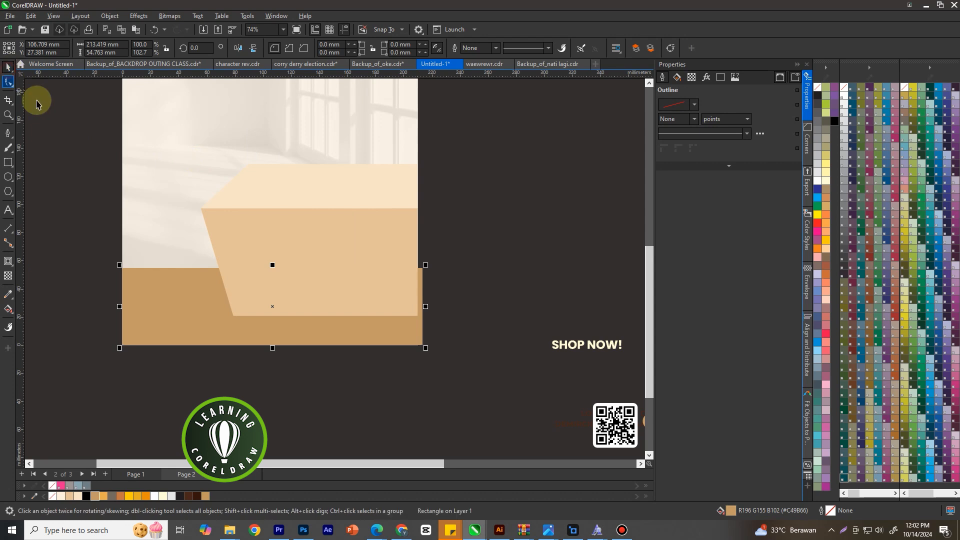
# Narrow the brown floor rectangle so that its overhanging right edge lines up with the page edge
pyautogui.press('Escape')
pyautogui.scroll(1, 314, 296)
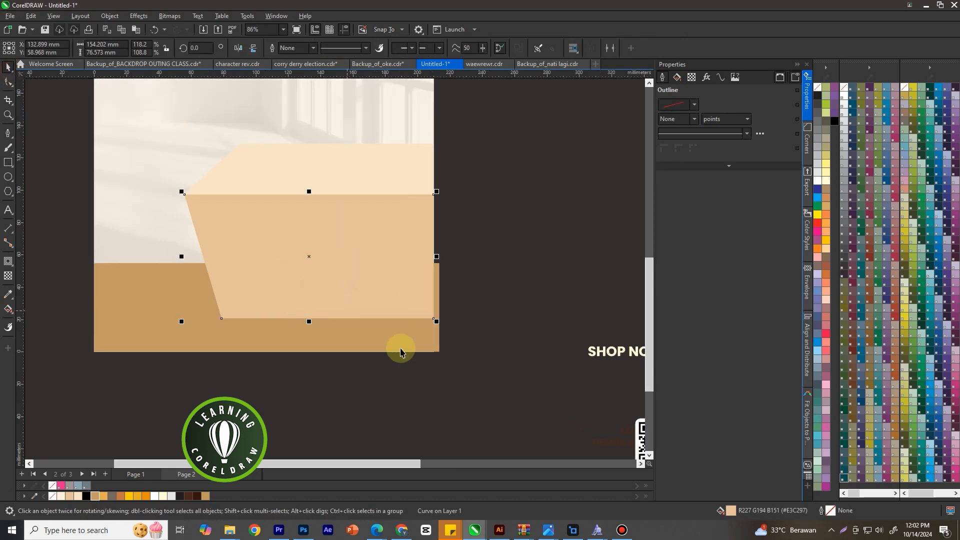
pyautogui.click(430, 350)
pyautogui.moveTo(443, 308); pyautogui.dragTo(435, 302)
# Apply a vertical linear fountain fill to the box's front face, fading from its tan down to the floor's brown (#C49B66)
pyautogui.click(378, 275)
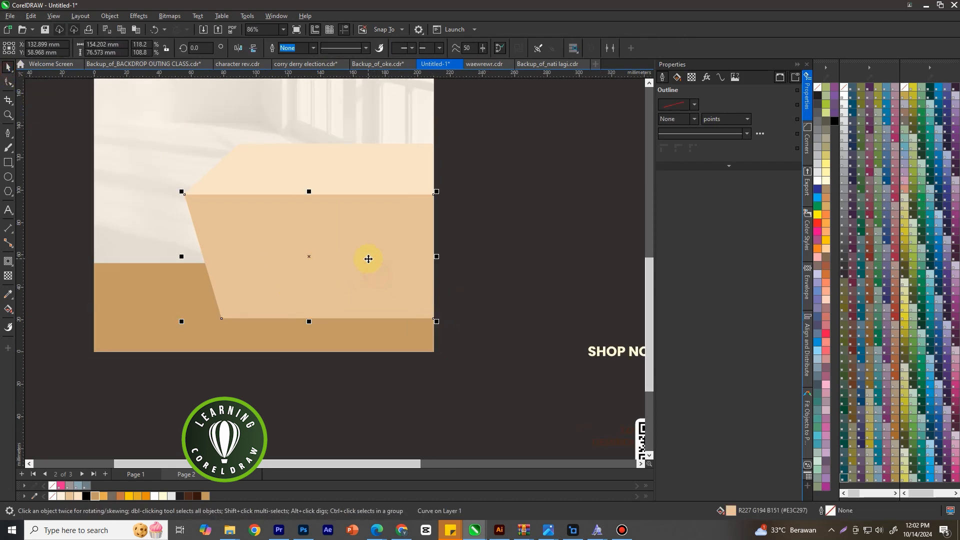
pyautogui.click(9, 309)
pyautogui.scroll(1, 311, 300)
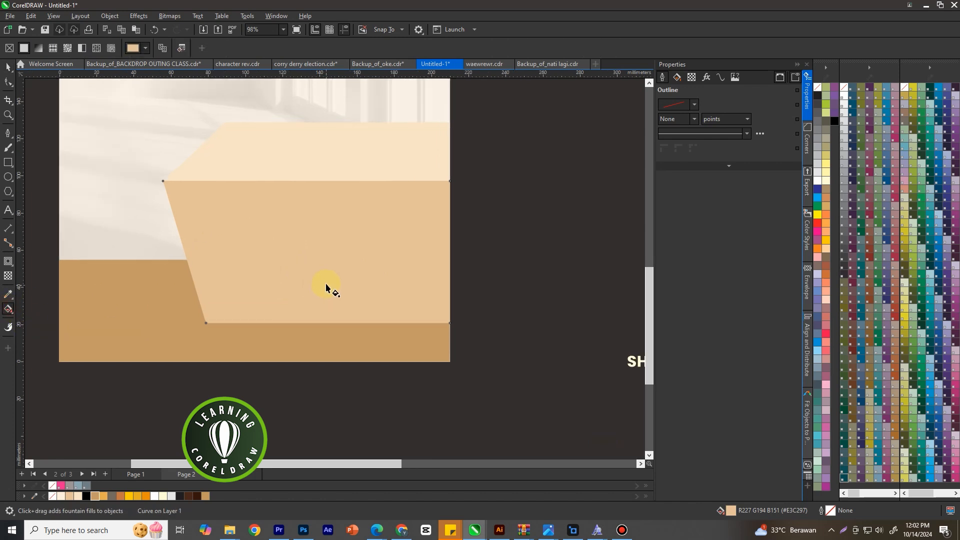
pyautogui.moveTo(322, 232); pyautogui.dragTo(322, 278)
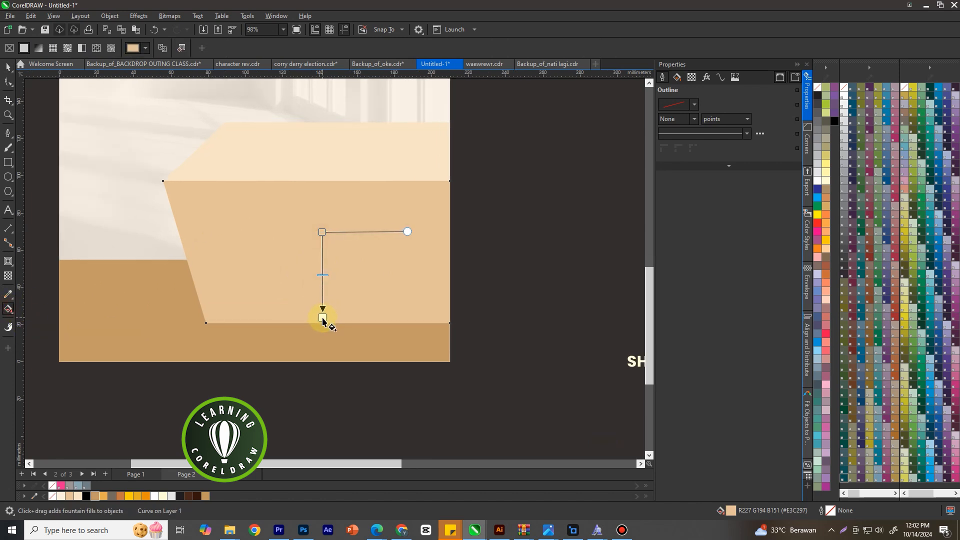
pyautogui.moveTo(322, 320); pyautogui.dragTo(323, 319)
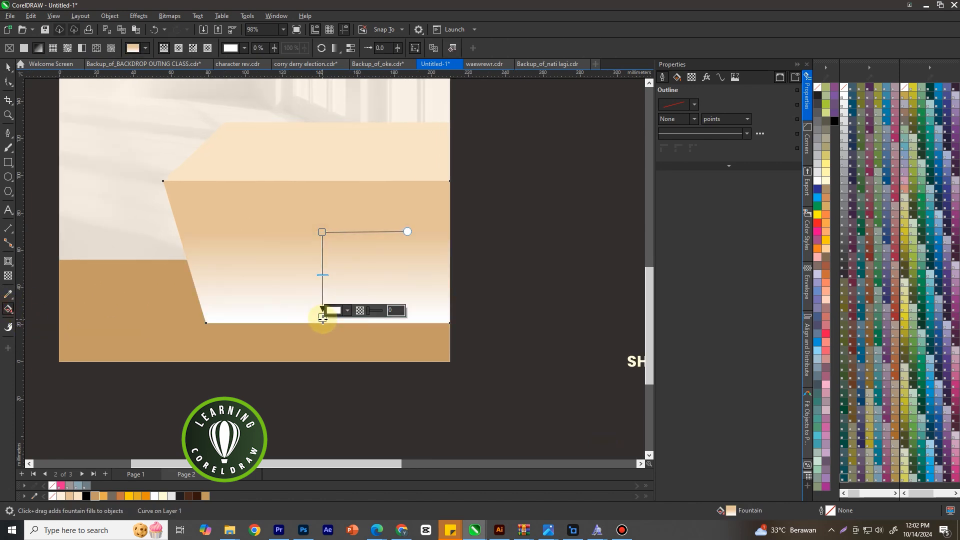
pyautogui.click(98, 496)
pyautogui.moveTo(322, 231); pyautogui.dragTo(320, 225)
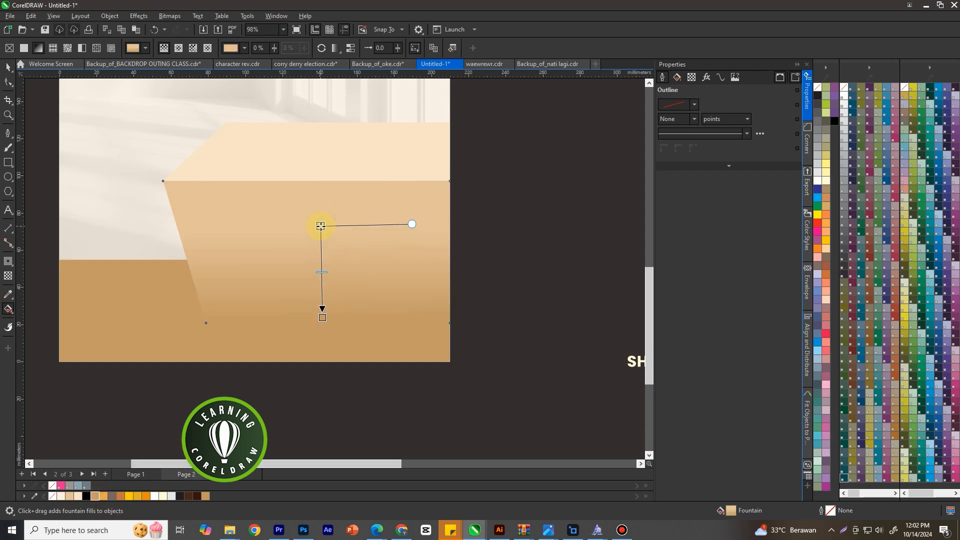
pyautogui.moveTo(324, 320); pyautogui.dragTo(323, 325)
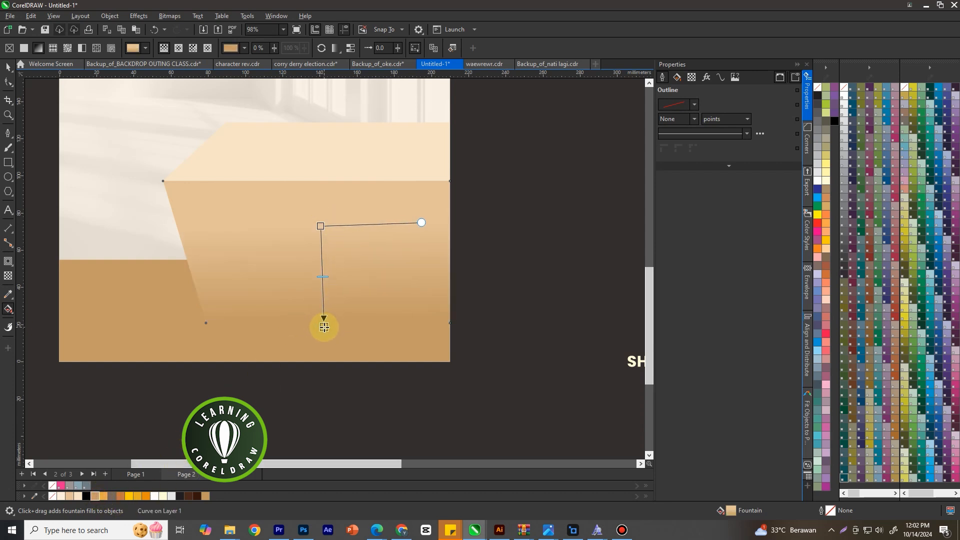
pyautogui.click(324, 327)
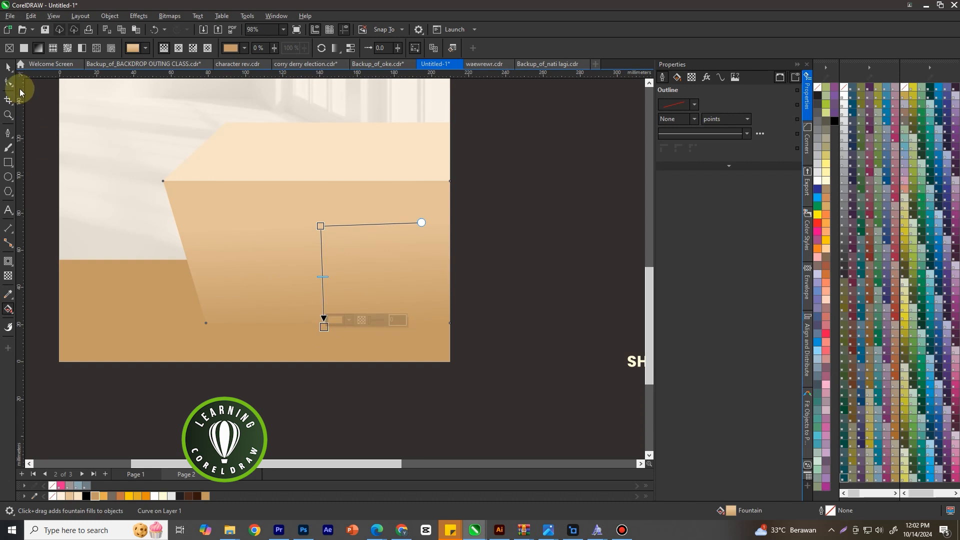
pyautogui.click(8, 67)
pyautogui.scroll(-2, 418, 281)
pyautogui.click(454, 271)
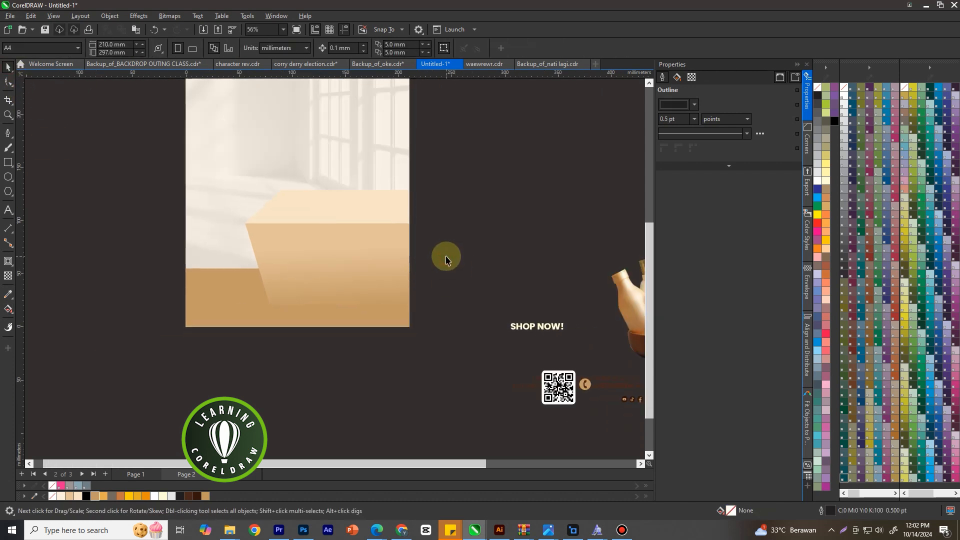
# Move the image of the bottles in a wooden bowl onto the poster and bring it to the front of all objects
pyautogui.scroll(-1, 299, 283)
pyautogui.scroll(-1, 299, 284)
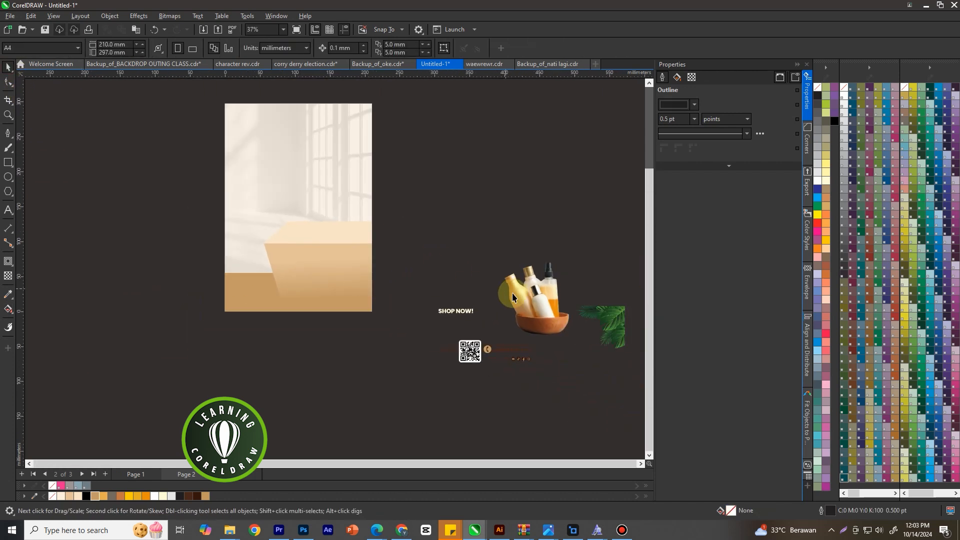
pyautogui.moveTo(545, 315); pyautogui.dragTo(341, 209)
pyautogui.scroll(1, 351, 158)
pyautogui.hotkey('shift', 'pageup')
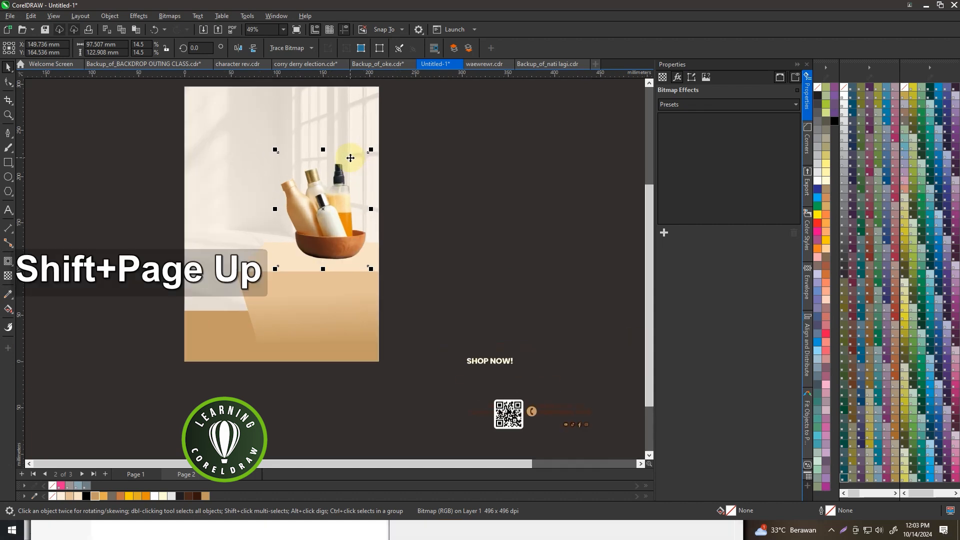
# Scale the bottles image down to about 70 × 89 mm and set the bowl on the box's top face
pyautogui.scroll(1, 375, 155)
pyautogui.moveTo(368, 148); pyautogui.dragTo(338, 185)
pyautogui.scroll(3, 320, 263)
pyautogui.moveTo(317, 262); pyautogui.dragTo(324, 271)
pyautogui.scroll(-3, 335, 272)
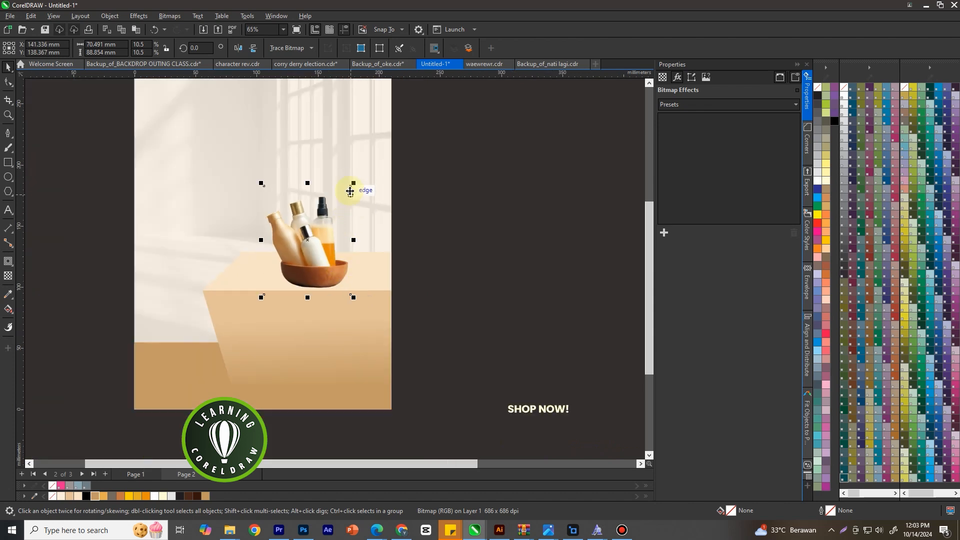
# Enlarge the bottles image to about 86 × 109 mm and adjust its position so that the bowl rests on the box top
pyautogui.moveTo(353, 184); pyautogui.dragTo(368, 164)
pyautogui.moveTo(329, 214); pyautogui.dragTo(323, 210)
pyautogui.click(455, 226)
pyautogui.scroll(-4, 462, 238)
pyautogui.scroll(4, 343, 220)
pyautogui.click(323, 195)
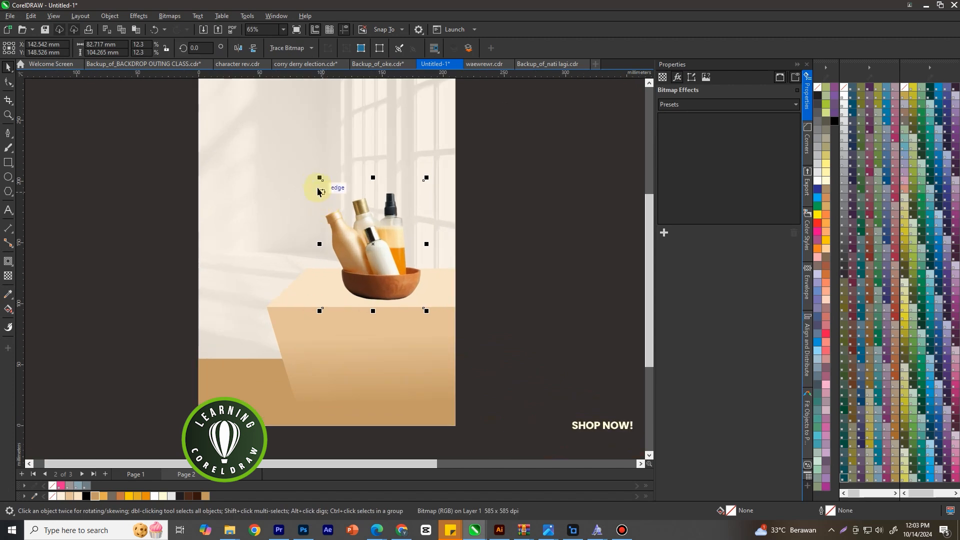
pyautogui.moveTo(317, 178); pyautogui.dragTo(311, 169)
pyautogui.scroll(-2, 463, 210)
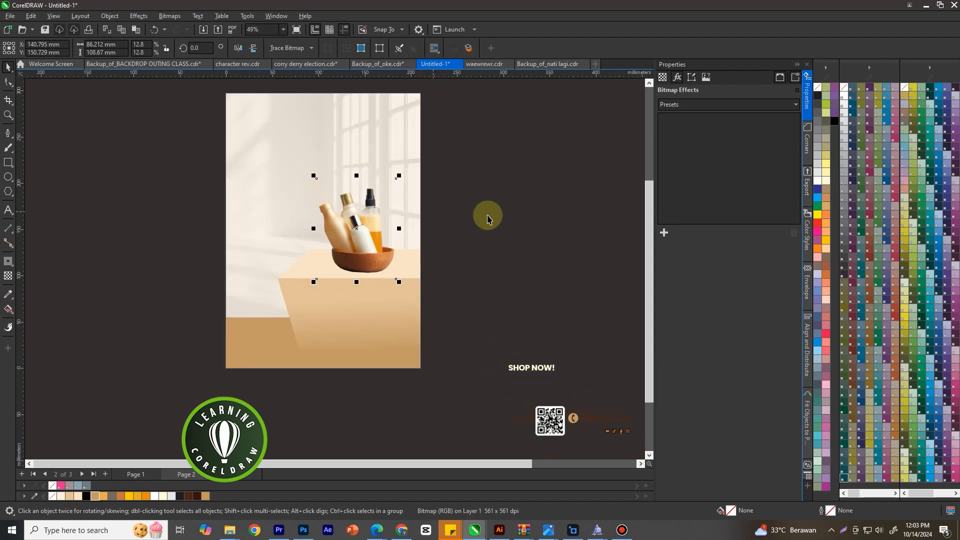
# Draw a flat ellipse about 79 × 10 mm at the base of the bowl, fill it with black and remove its outline
pyautogui.scroll(2, 469, 274)
pyautogui.click(8, 177)
pyautogui.scroll(2, 275, 270)
pyautogui.moveTo(254, 254); pyautogui.dragTo(422, 279)
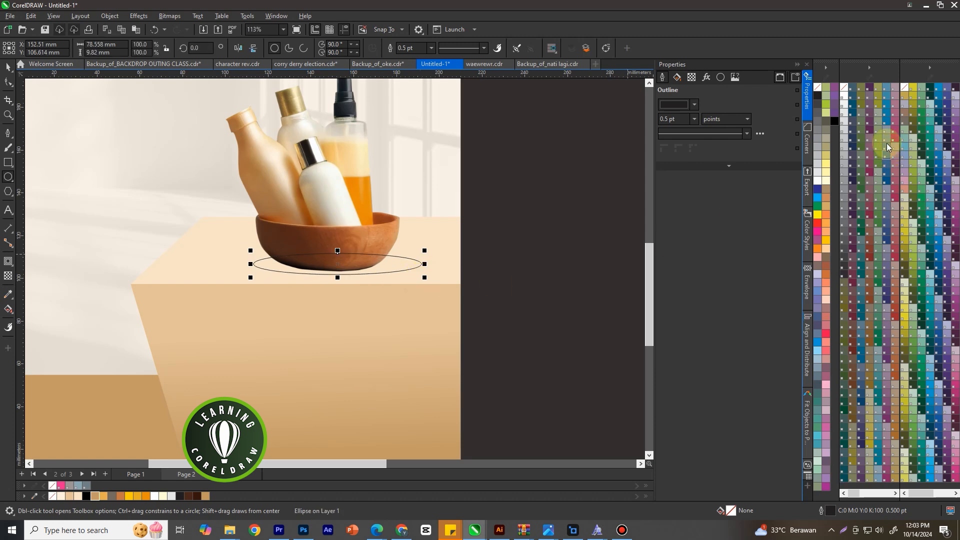
pyautogui.click(824, 131)
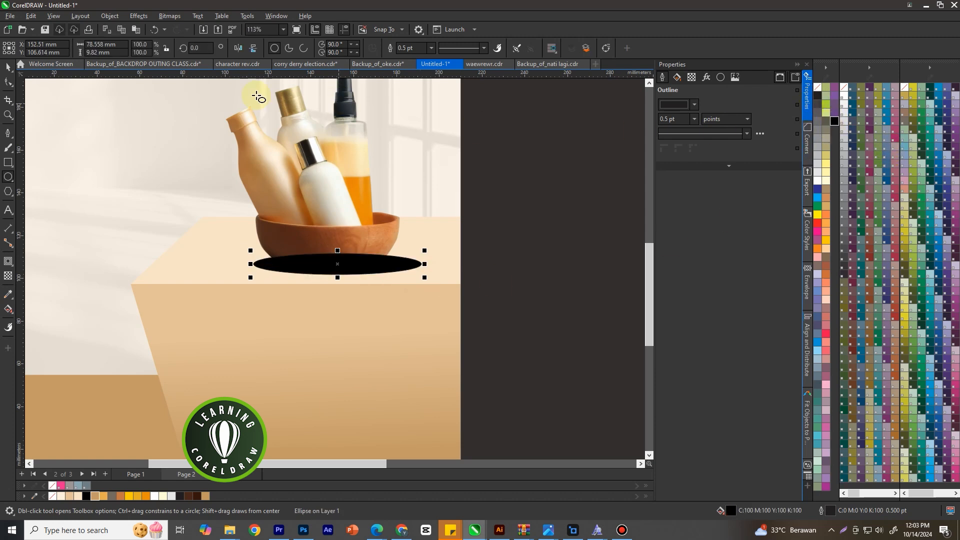
pyautogui.rightClick(819, 89)
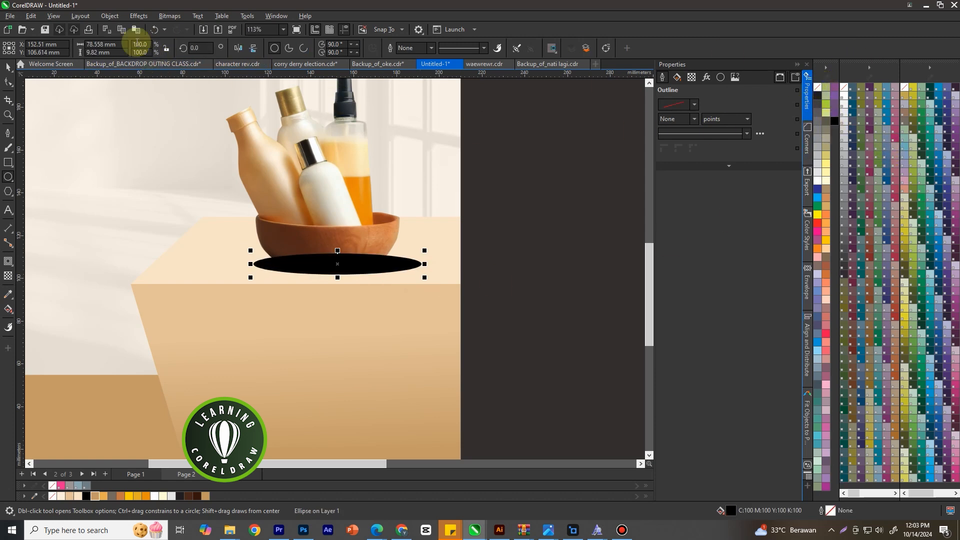
# Apply a Gaussian Blur with a radius of 35.1 to the black ellipse
pyautogui.click(138, 16)
pyautogui.moveTo(152, 76)
pyautogui.click(253, 110)
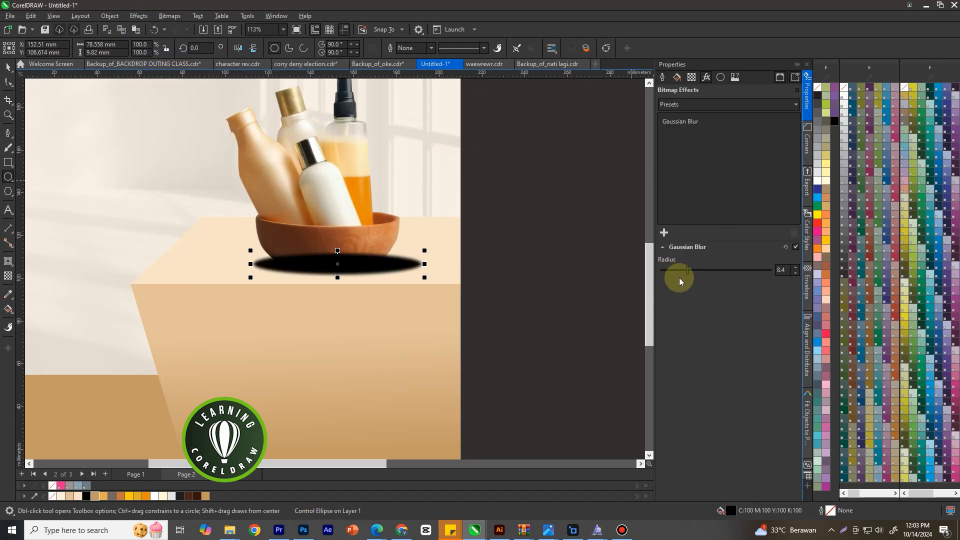
pyautogui.moveTo(696, 271); pyautogui.dragTo(731, 271)
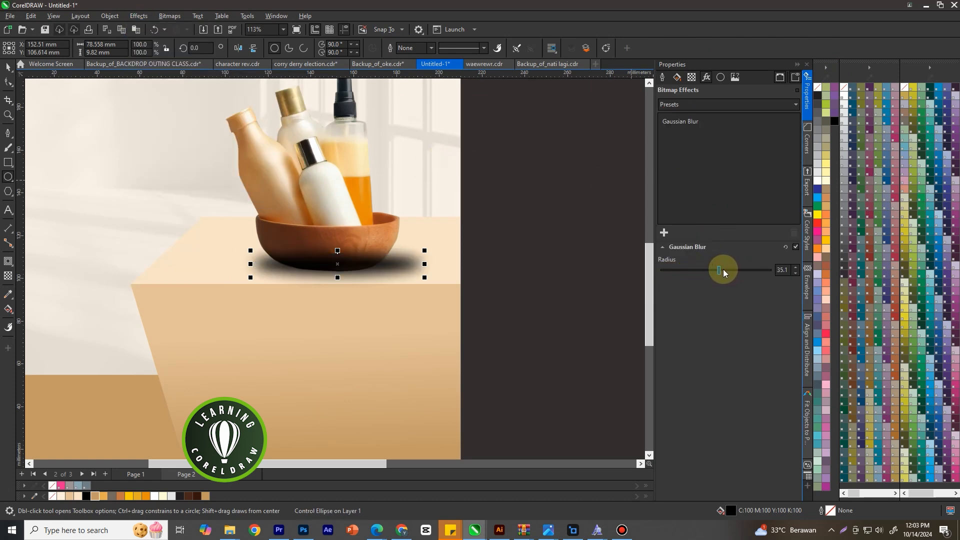
# Shift the blurred ellipse to the left under the bowl and place it behind the bottles image as a shadow
pyautogui.click(8, 66)
pyautogui.scroll(2, 360, 253)
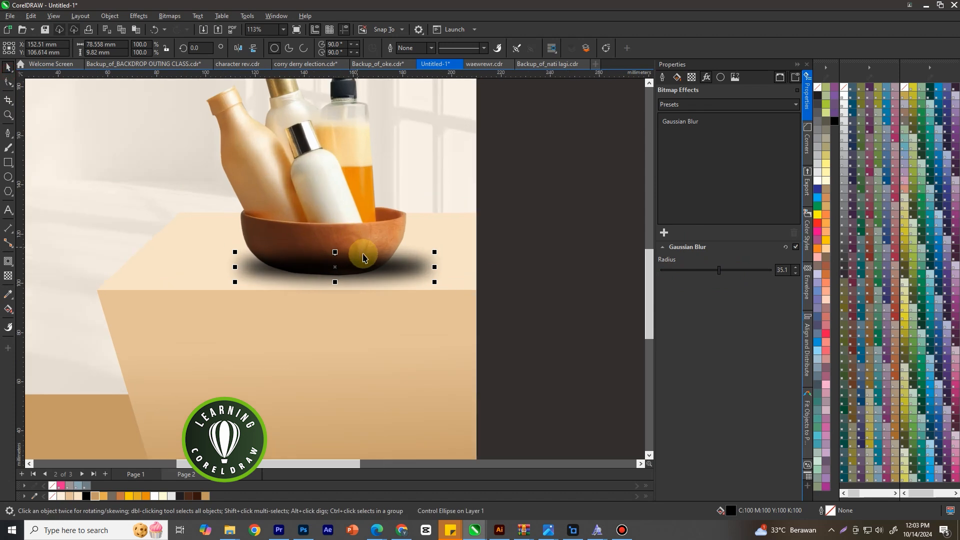
pyautogui.moveTo(319, 274); pyautogui.dragTo(265, 278)
pyautogui.scroll(-5, 350, 268)
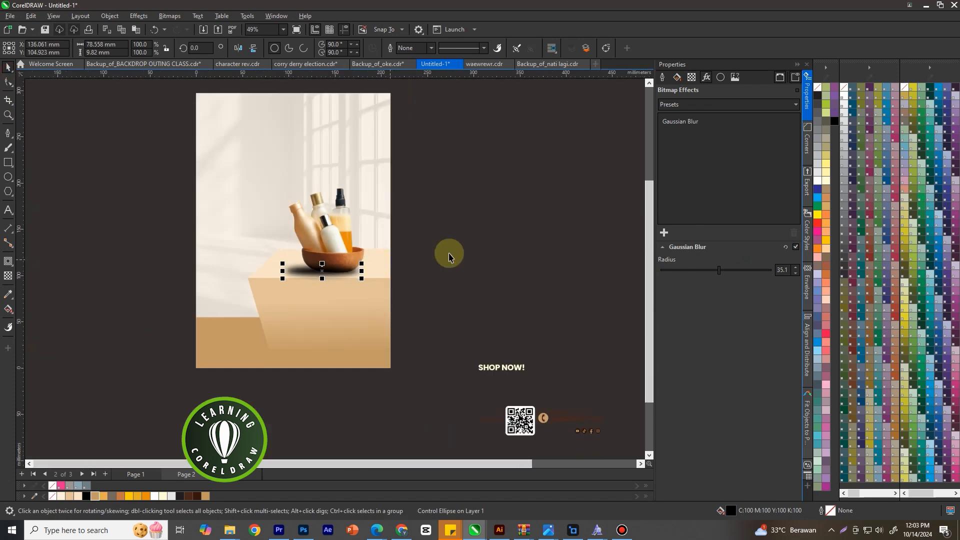
pyautogui.click(454, 256)
pyautogui.click(436, 181)
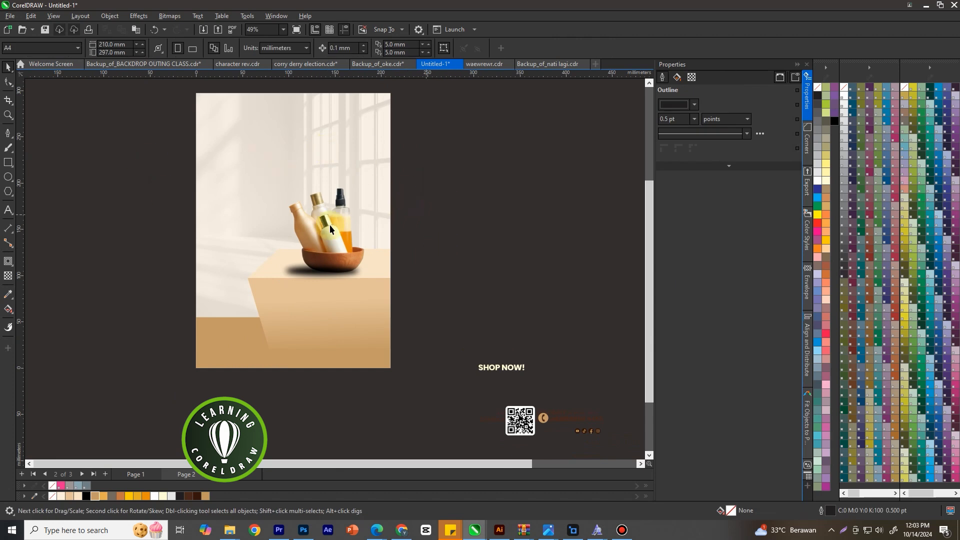
# Move the "BEAUTY PRODUCT" headline with its "BUNDLE SALE" line to the upper left of the poster
pyautogui.scroll(-3, 370, 292)
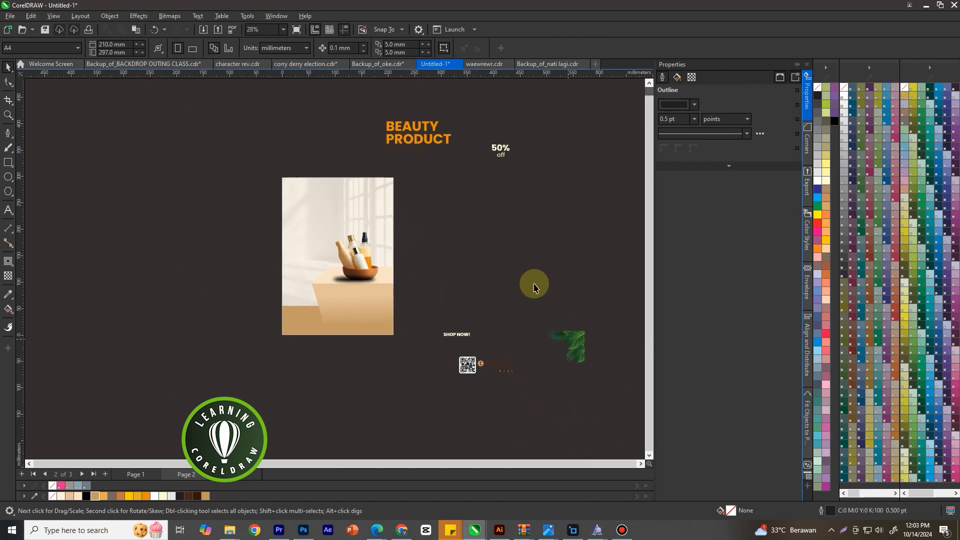
pyautogui.moveTo(447, 106); pyautogui.dragTo(308, 212)
pyautogui.click(398, 259)
# Select the bottles image together with its shadow and enlarge them proportionally on top of the box
pyautogui.scroll(2, 395, 258)
pyautogui.moveTo(293, 283); pyautogui.dragTo(281, 303)
pyautogui.scroll(1, 304, 235)
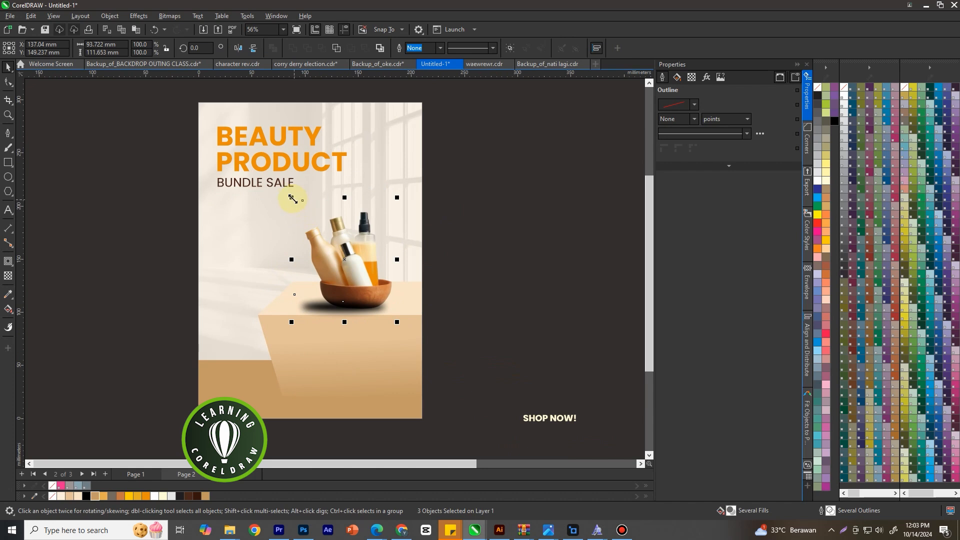
pyautogui.moveTo(289, 196); pyautogui.dragTo(281, 185)
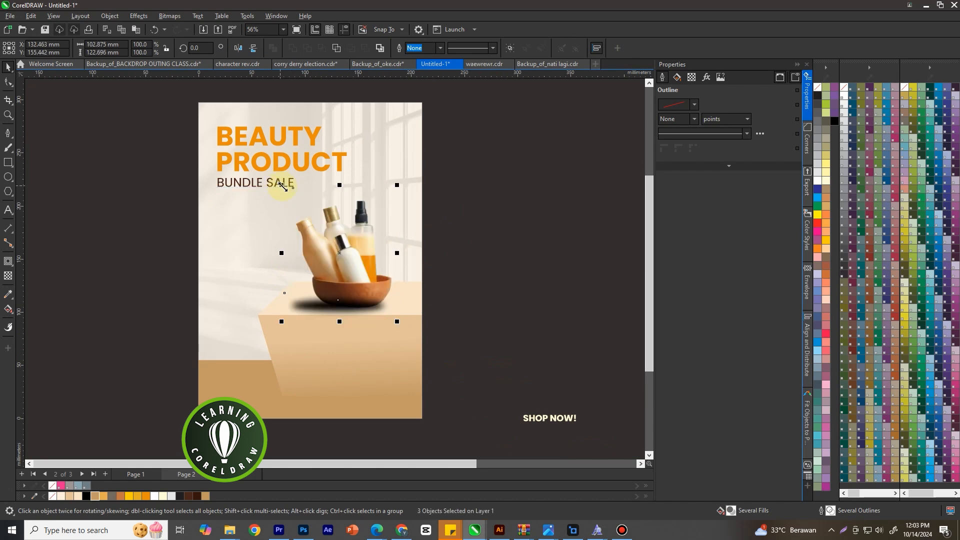
pyautogui.moveTo(399, 186); pyautogui.dragTo(405, 181)
pyautogui.click(470, 181)
# Move the green leaf image closer to the poster, keeping it outside the page
pyautogui.scroll(-2, 492, 191)
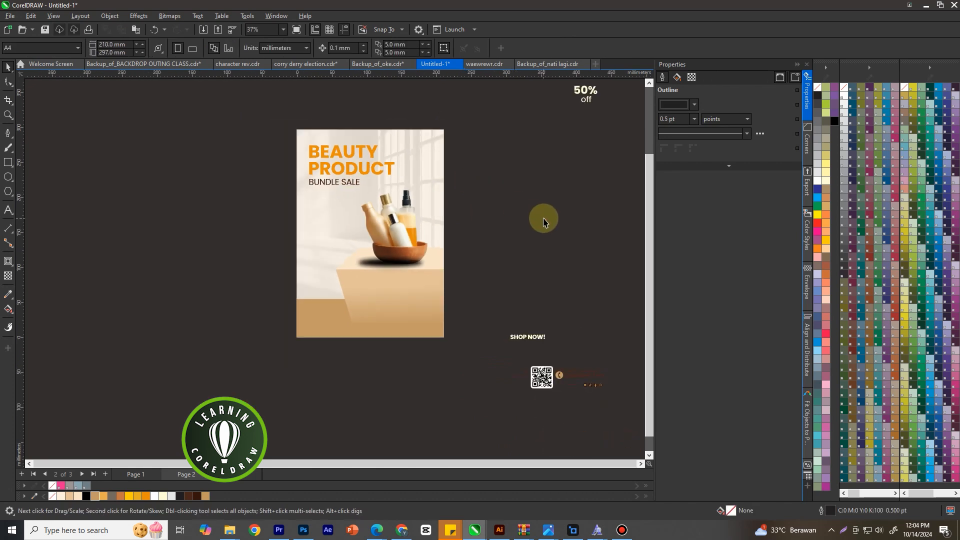
pyautogui.scroll(2, 536, 250)
pyautogui.scroll(-3, 165, 230)
pyautogui.moveTo(545, 329); pyautogui.dragTo(464, 253)
pyautogui.scroll(2, 312, 246)
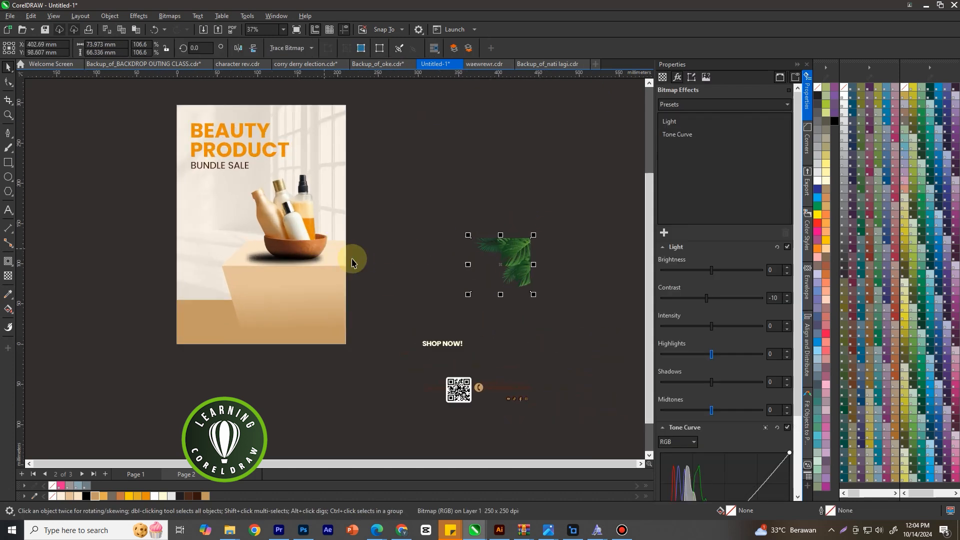
# Draw a circle about 59 mm in diameter beside the bottles below "BUNDLE SALE" and fill it with orange (#E98D08)
pyautogui.click(8, 177)
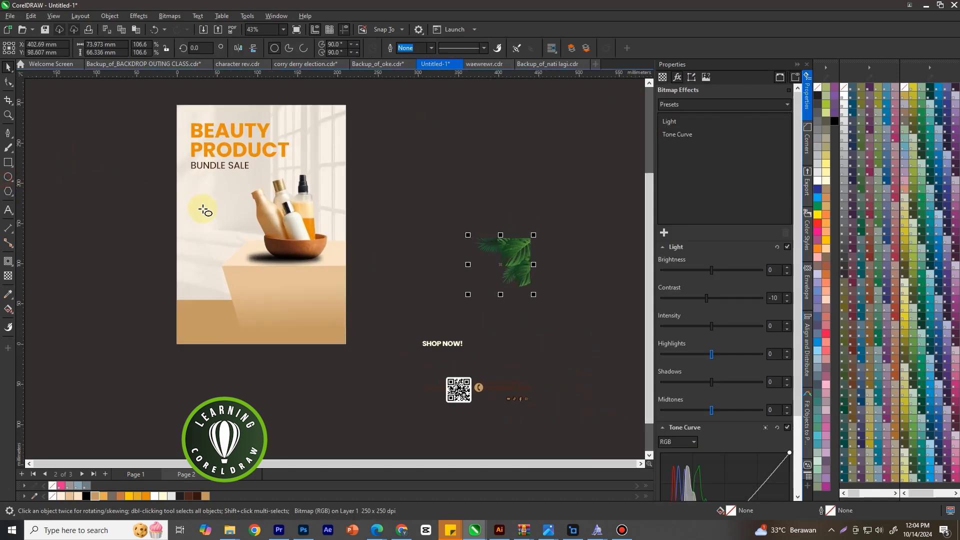
pyautogui.scroll(2, 214, 200)
pyautogui.moveTo(189, 174); pyautogui.dragTo(267, 253)
pyautogui.click(8, 67)
pyautogui.moveTo(236, 204); pyautogui.dragTo(235, 214)
pyautogui.click(146, 496)
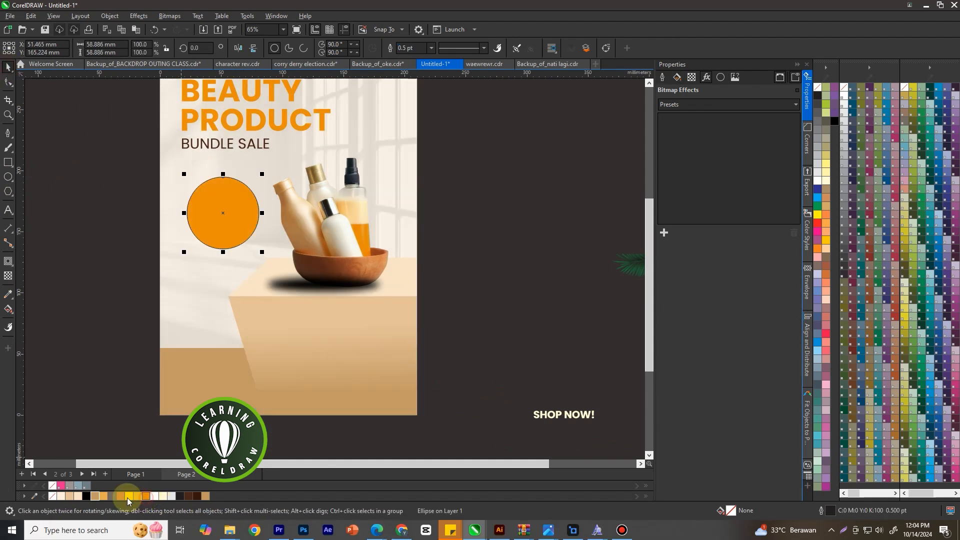
# Add a one-step inner contour with a 6.451 mm offset to the orange circle and break the contour apart
pyautogui.click(5, 264)
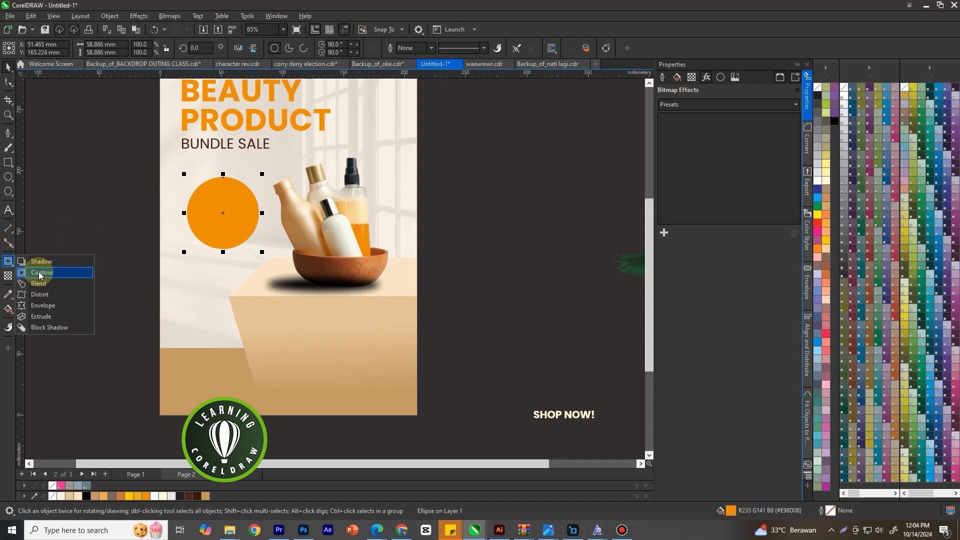
pyautogui.click(45, 272)
pyautogui.scroll(2, 225, 221)
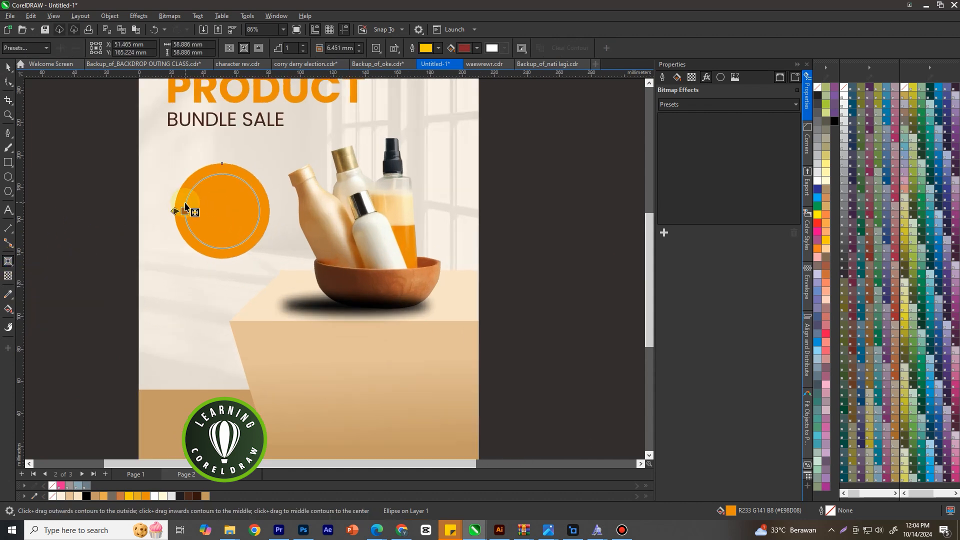
pyautogui.moveTo(186, 203); pyautogui.dragTo(186, 202)
pyautogui.rightClick(212, 195)
pyautogui.click(232, 202)
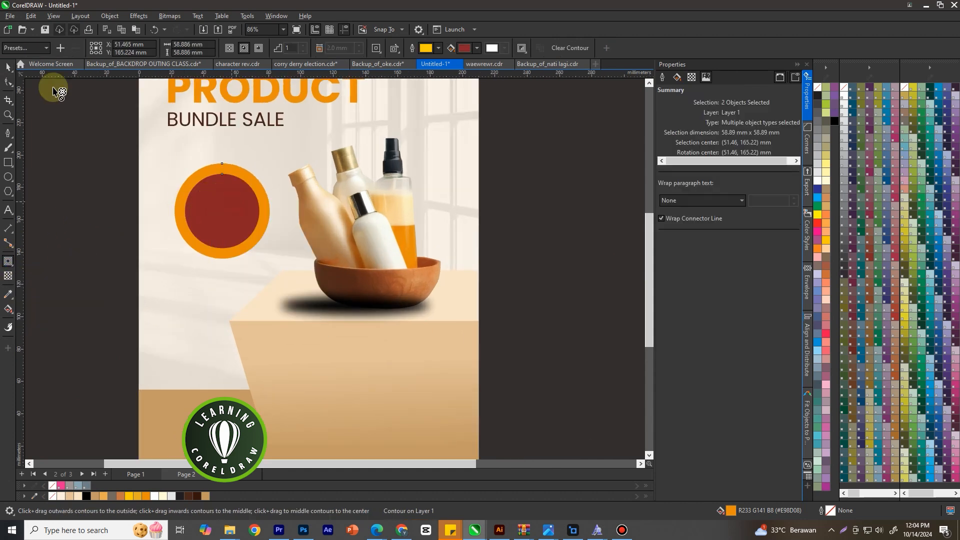
# Give the inner circle of the badge a 1.5 pt dotted outline and remove its fill
pyautogui.click(8, 67)
pyautogui.click(222, 220)
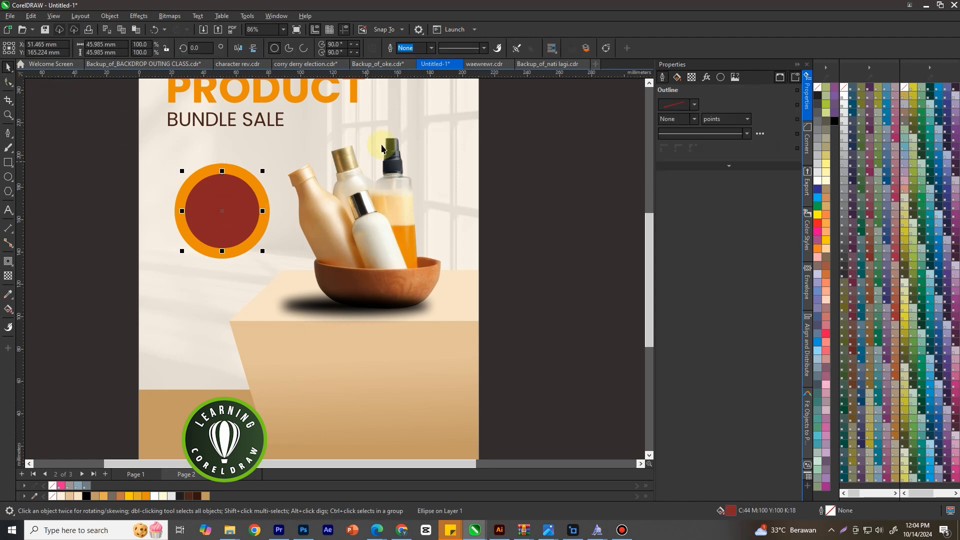
pyautogui.click(434, 50)
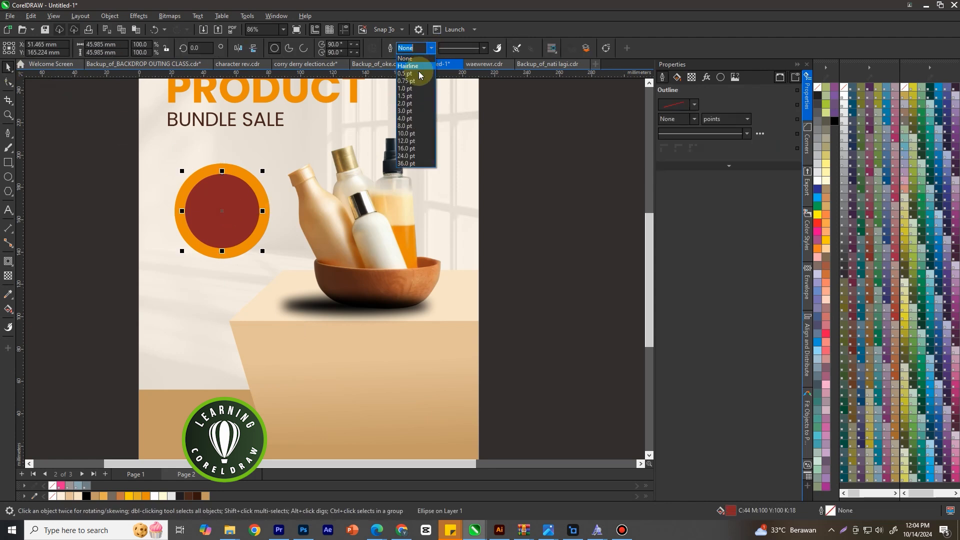
pyautogui.click(408, 99)
pyautogui.click(484, 48)
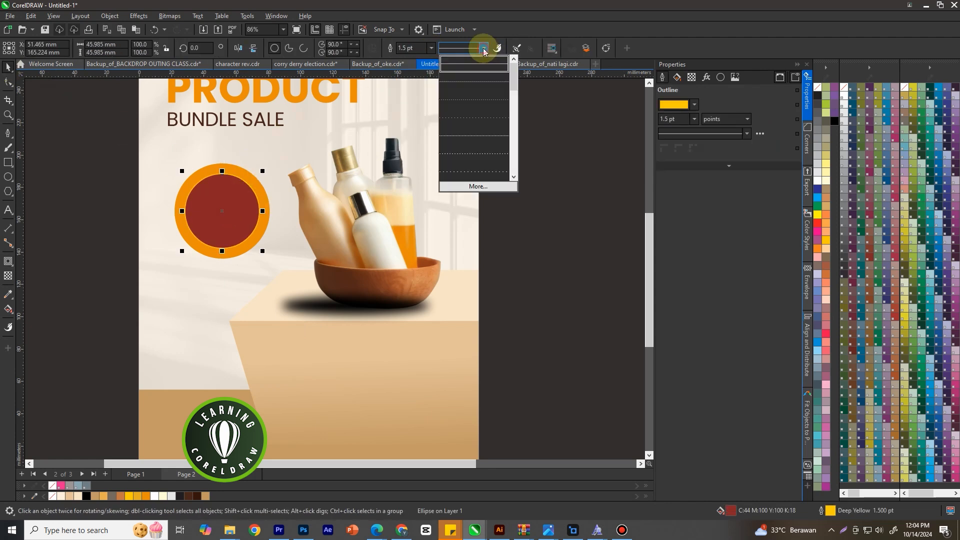
pyautogui.click(466, 155)
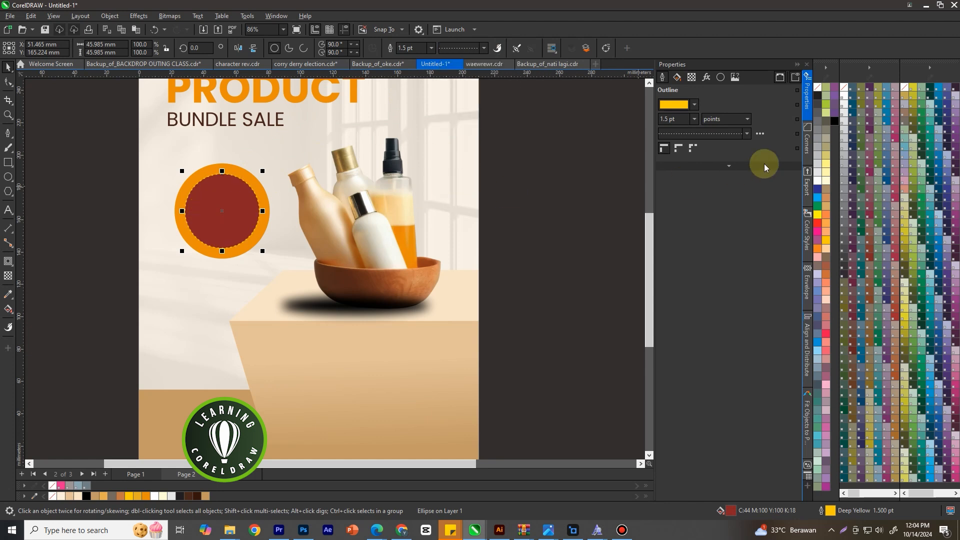
pyautogui.click(818, 88)
pyautogui.click(575, 221)
# Draw a rectangle about 74 × 15.6 mm just below the bowl and fully round its corners to about 7.8 mm
pyautogui.scroll(-3, 185, 223)
pyautogui.scroll(2, 455, 272)
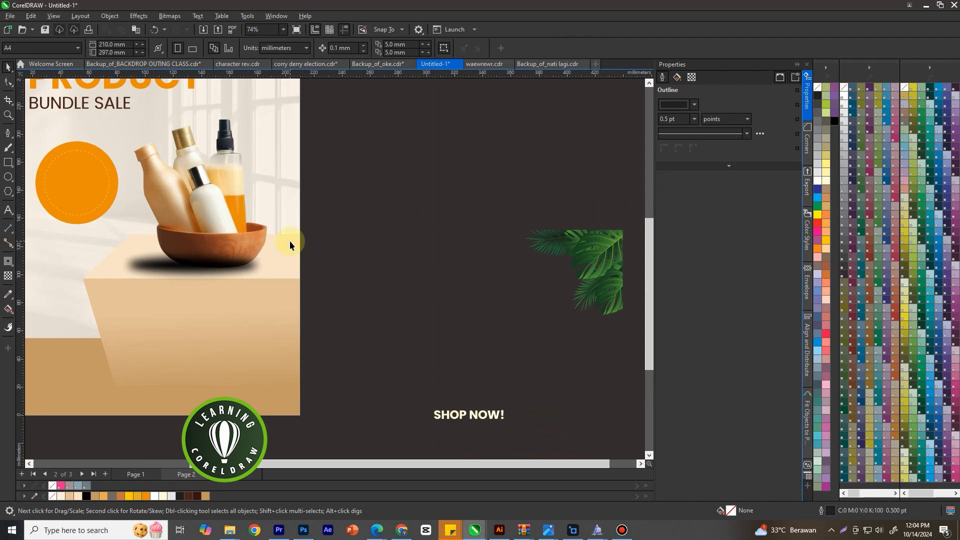
pyautogui.press('F6')
pyautogui.moveTo(157, 269); pyautogui.dragTo(245, 288)
pyautogui.click(8, 83)
pyautogui.moveTo(156, 270); pyautogui.dragTo(254, 268)
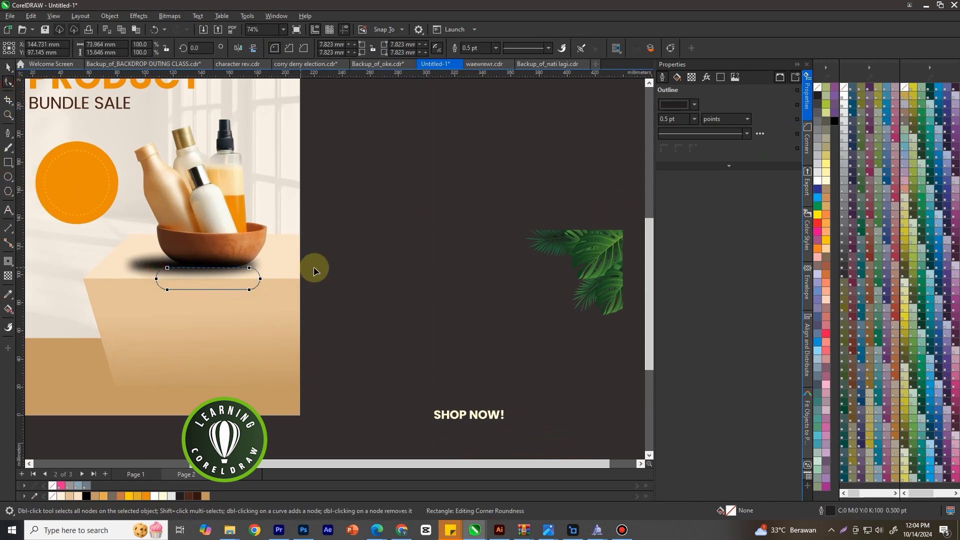
# Enlarge the rounded rectangle below the bowl to about 86.4 × 20.8 mm
pyautogui.click(8, 66)
pyautogui.scroll(2, 202, 290)
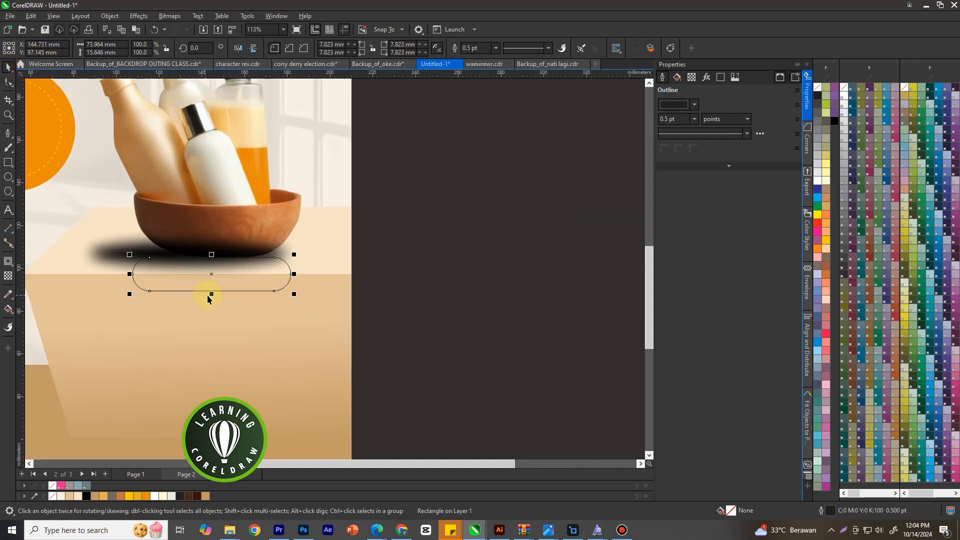
pyautogui.moveTo(210, 308); pyautogui.dragTo(210, 309)
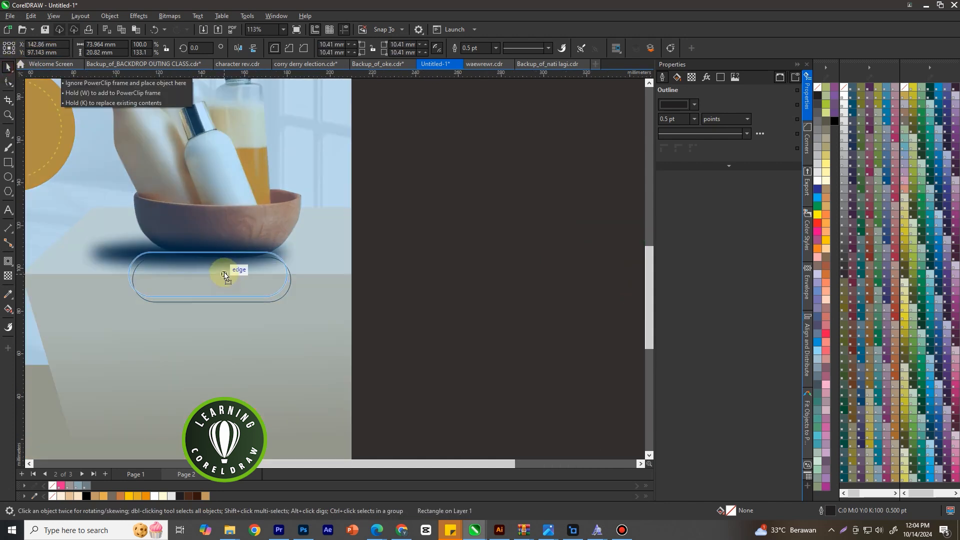
pyautogui.moveTo(290, 274)
pyautogui.mouseDown()
pyautogui.moveTo(311, 270)
pyautogui.moveTo(300, 272)
pyautogui.mouseUp()
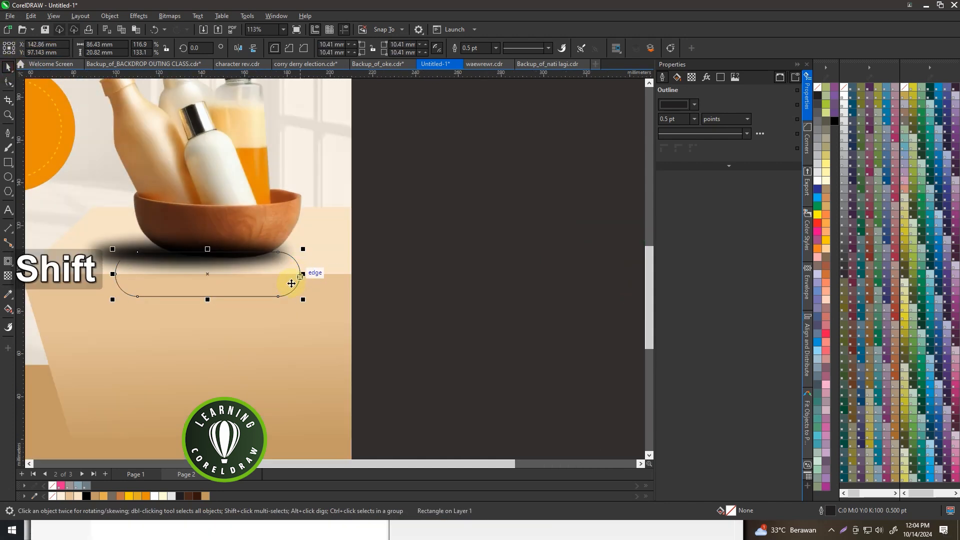
# Fill the rounded rectangle with dark brown (C51 M76 Y80 K76) and remove its outline
pyautogui.scroll(-2, 296, 283)
pyautogui.click(203, 496)
pyautogui.scroll(-2, 418, 260)
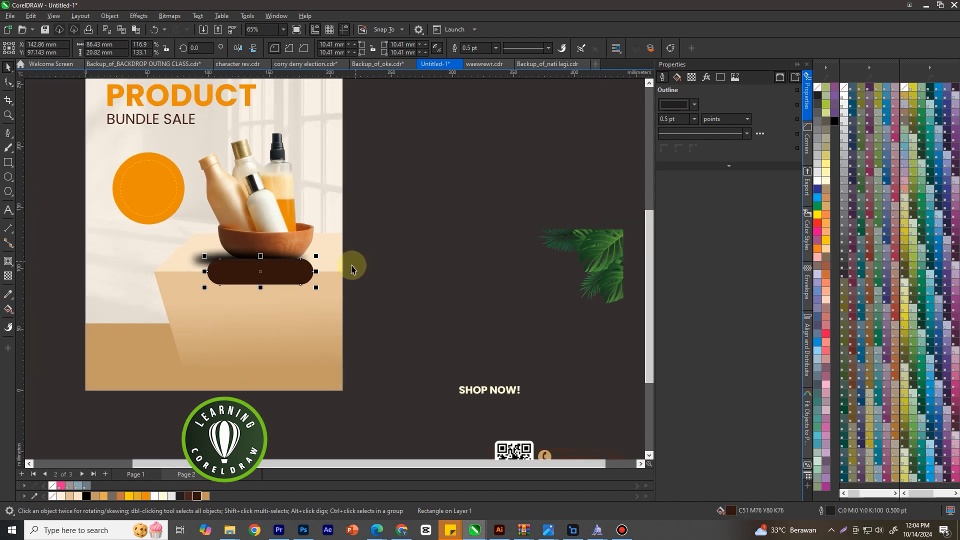
pyautogui.click(496, 48)
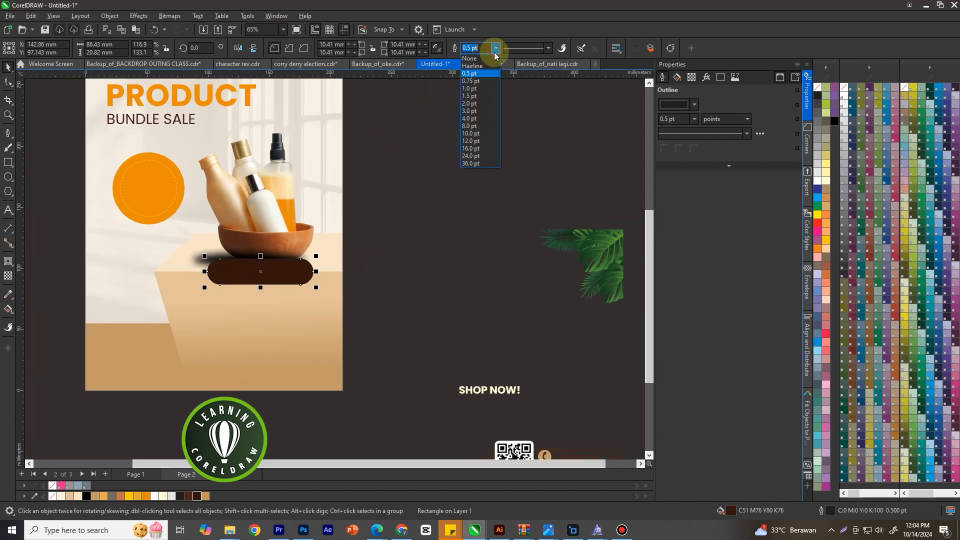
pyautogui.click(473, 56)
pyautogui.click(476, 229)
# Place the "SHOP NOW!" text in front of the dark brown rounded bar, enlarge it to 119% and centre it on the bar
pyautogui.scroll(-2, 433, 221)
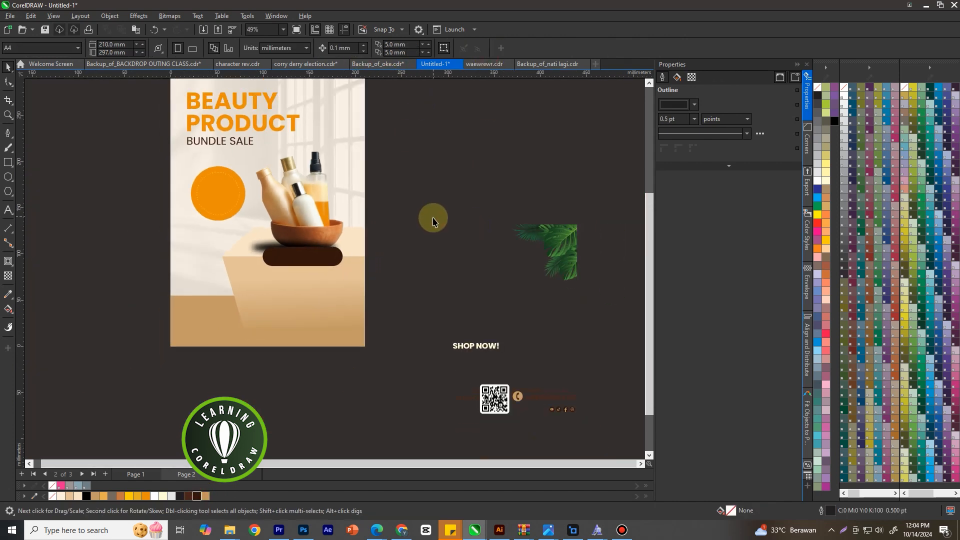
pyautogui.scroll(-1, 340, 215)
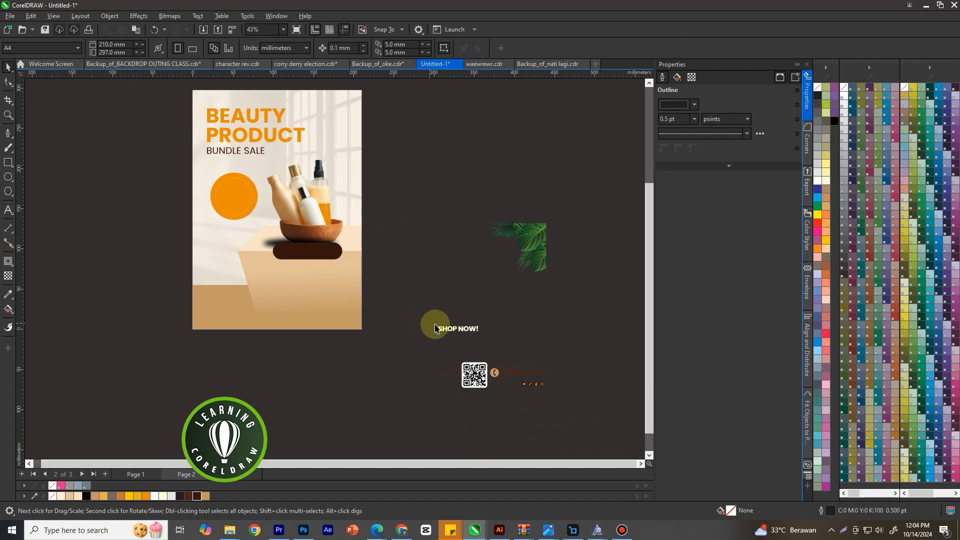
pyautogui.scroll(2, 435, 326)
pyautogui.moveTo(450, 328); pyautogui.dragTo(257, 229)
pyautogui.scroll(2, 282, 224)
pyautogui.hotkey('shift', 'pageup')
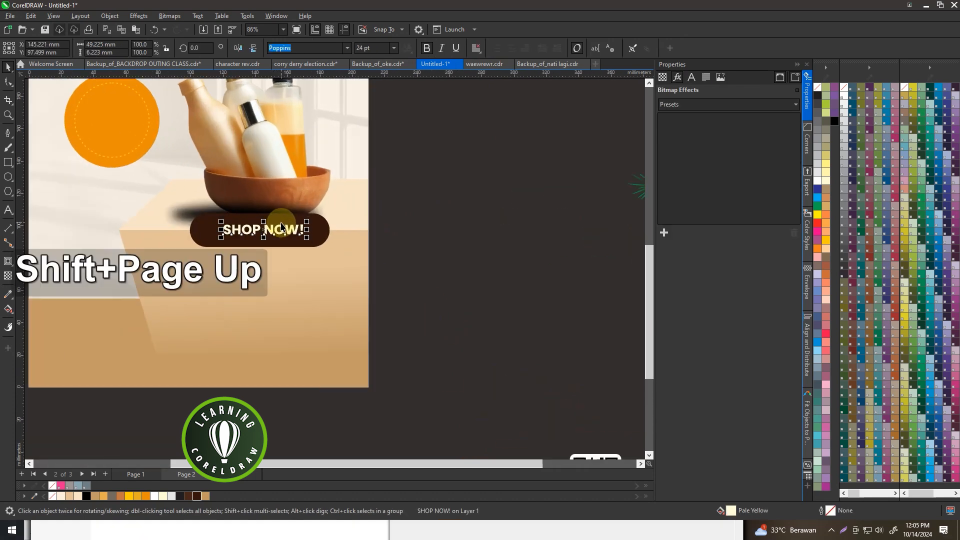
pyautogui.keyDown('shift'); pyautogui.click(326, 226); pyautogui.keyUp('shift')
pyautogui.press('c')
pyautogui.press('e')
pyautogui.scroll(-2, 322, 226)
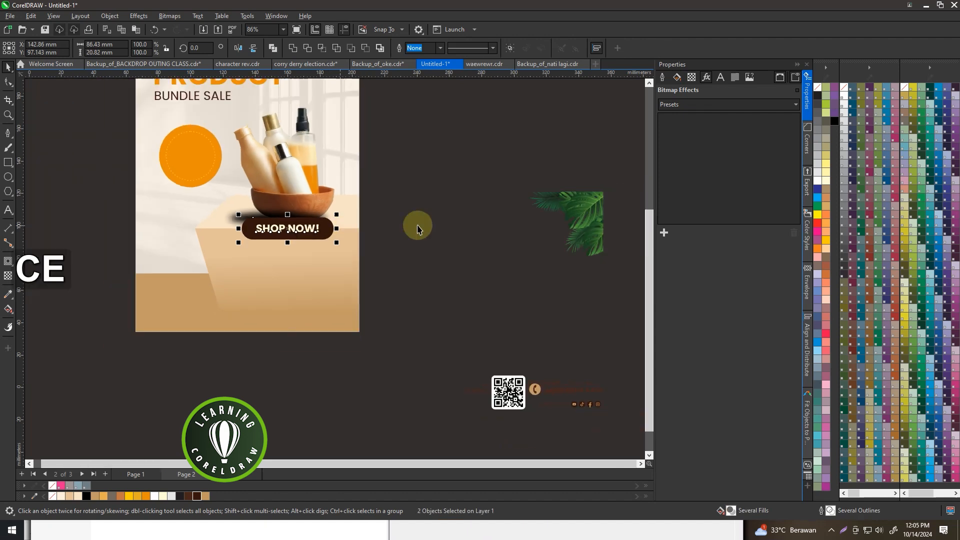
pyautogui.click(319, 227)
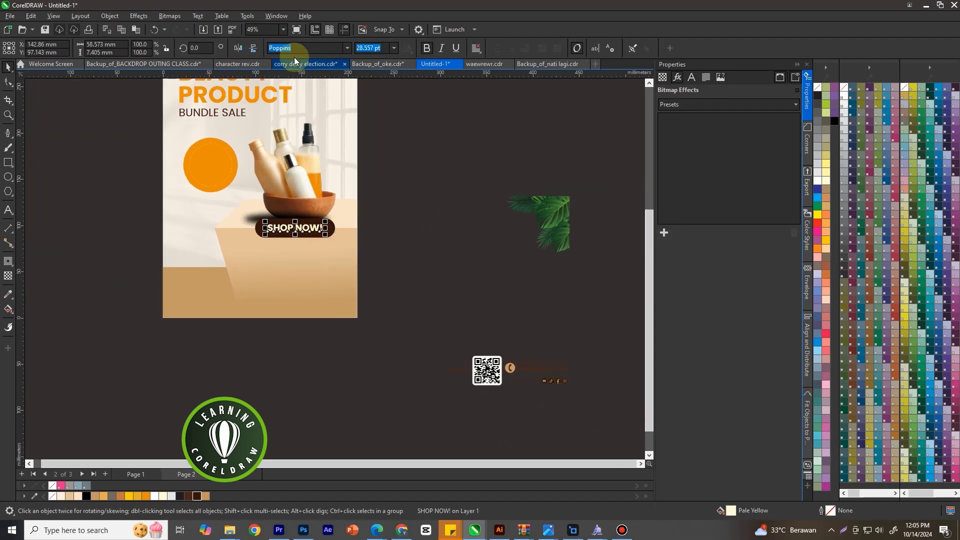
pyautogui.click(243, 97)
pyautogui.scroll(-2, 349, 124)
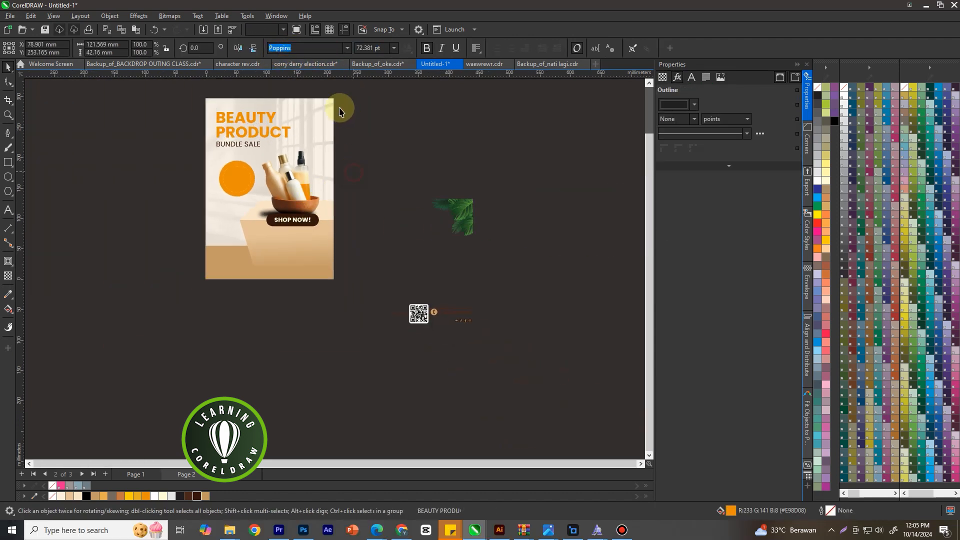
pyautogui.click(349, 122)
# Move the QR code and contact details onto the lower part of the box and bring them to the front
pyautogui.moveTo(541, 299); pyautogui.dragTo(263, 283)
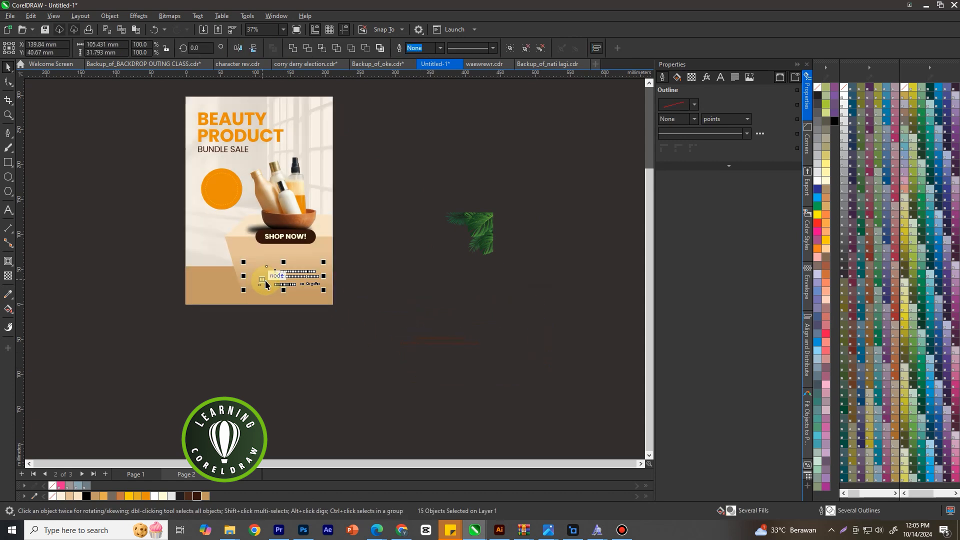
pyautogui.scroll(2, 292, 285)
pyautogui.hotkey('shift', 'pageup')
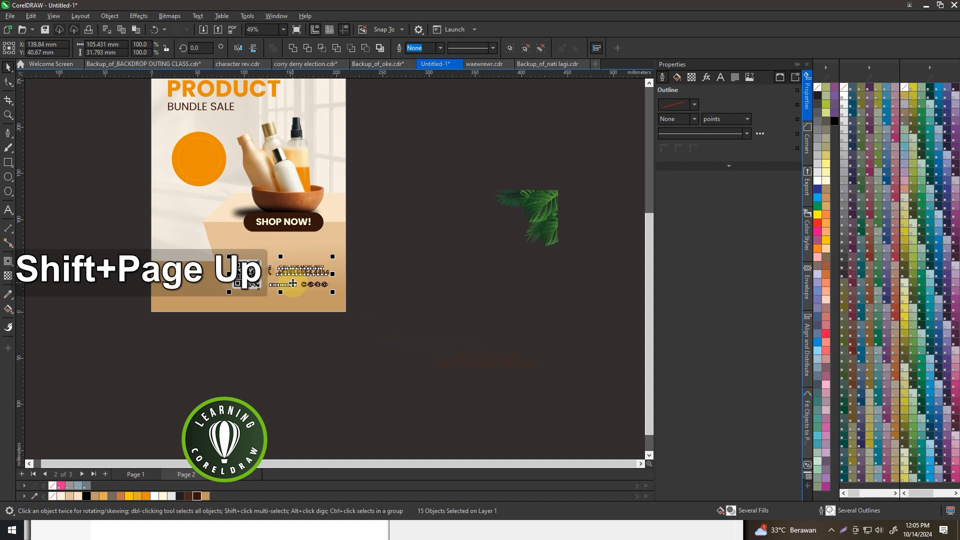
pyautogui.scroll(4, 288, 286)
pyautogui.moveTo(287, 286); pyautogui.dragTo(291, 292)
pyautogui.scroll(-5, 353, 287)
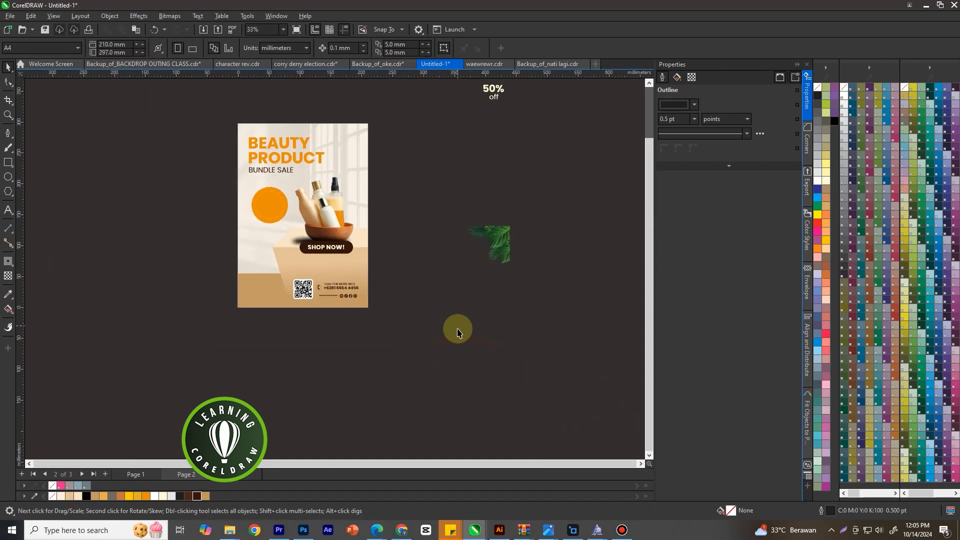
# Move the "LOREM IPSUM DOLOR SIT" text below the "SHOP NOW!" bar and bring it to the front
pyautogui.moveTo(460, 339); pyautogui.dragTo(310, 264)
pyautogui.hotkey('shift', 'pageup')
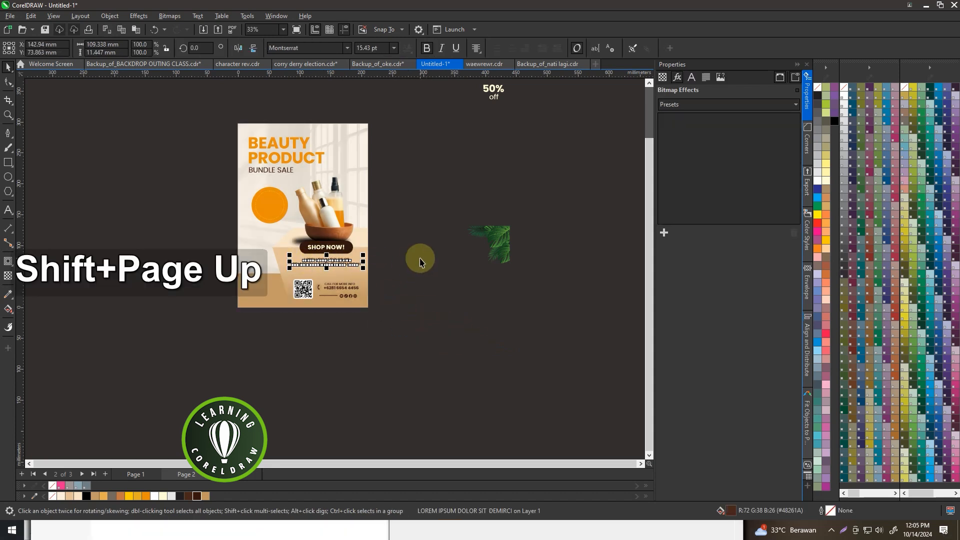
pyautogui.click(463, 253)
# Move the "50%" and "off" texts onto the orange circle and bring them to the front
pyautogui.scroll(-2, 431, 122)
pyautogui.scroll(2, 444, 120)
pyautogui.moveTo(444, 120); pyautogui.dragTo(277, 254)
pyautogui.scroll(2, 278, 255)
pyautogui.hotkey('shift', 'pageup')
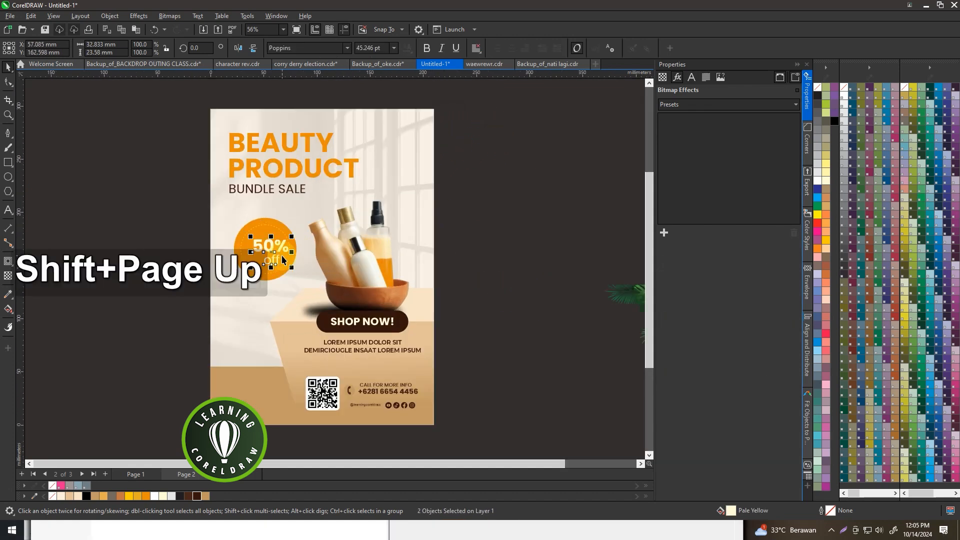
# Centre the "50%" and "off" texts horizontally on the badge circle, keeping one above the other
pyautogui.scroll(2, 271, 228)
pyautogui.keyDown('shift'); pyautogui.click(265, 226); pyautogui.keyUp('shift')
pyautogui.press('c')
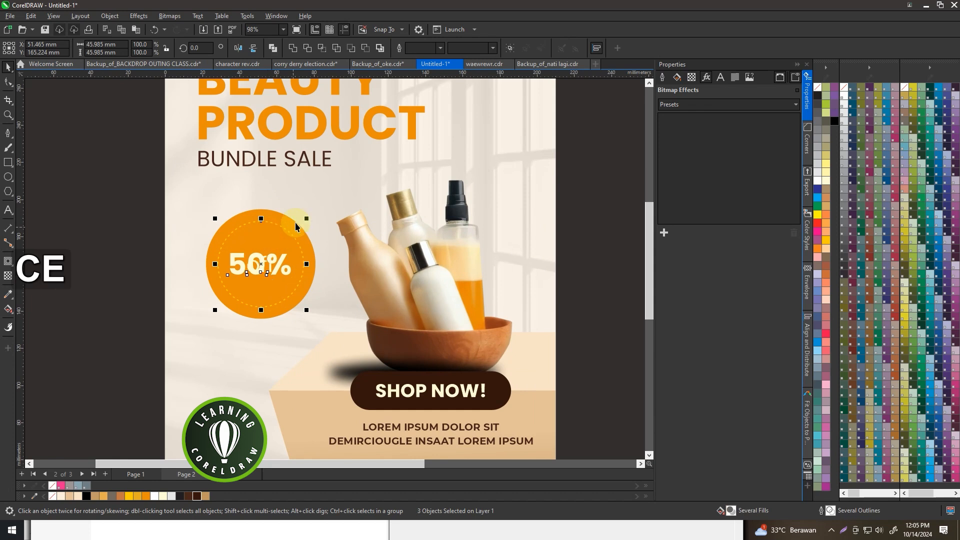
pyautogui.press('e')
pyautogui.scroll(-3, 299, 212)
pyautogui.hotkey('ctrl', 'z')
pyautogui.click(487, 210)
# Move the green leaf image into the poster's upper-right corner and enlarge it to about 106.6%
pyautogui.scroll(-2, 547, 260)
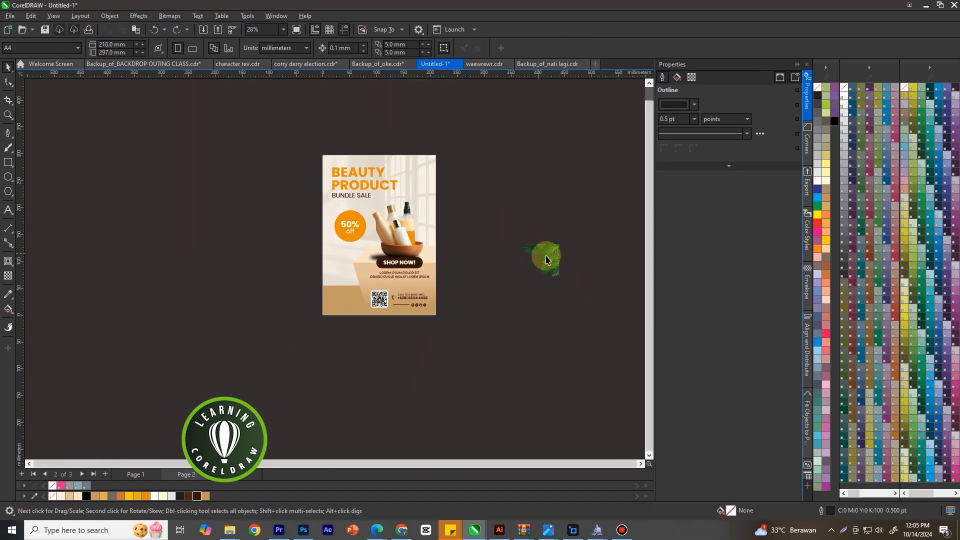
pyautogui.moveTo(547, 269); pyautogui.dragTo(429, 175)
pyautogui.scroll(3, 430, 172)
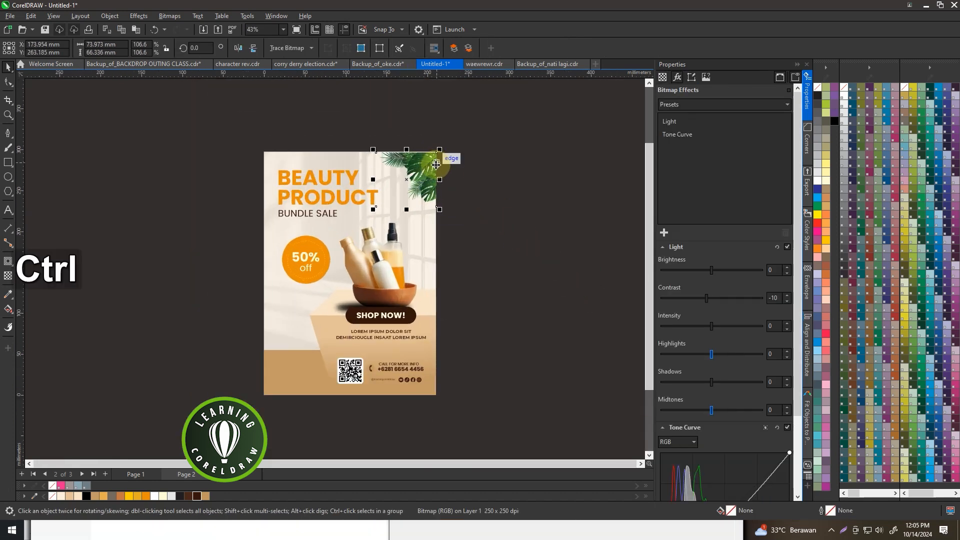
# Duplicate the leaf image, mirror the copy horizontally and vertically, and enlarge it in the poster's lower-left corner
pyautogui.hotkey('ctrl', 'c')
pyautogui.hotkey('ctrl', 'v')
pyautogui.moveTo(437, 172); pyautogui.dragTo(289, 382)
pyautogui.click(238, 47)
pyautogui.click(253, 48)
pyautogui.moveTo(334, 335); pyautogui.dragTo(374, 300)
pyautogui.moveTo(283, 351); pyautogui.dragTo(283, 354)
pyautogui.click(466, 317)
# Select the QR code and contact details together and scale them down slightly beside the lower leaves
pyautogui.moveTo(457, 349); pyautogui.dragTo(312, 398)
pyautogui.scroll(1, 343, 373)
pyautogui.scroll(1, 344, 374)
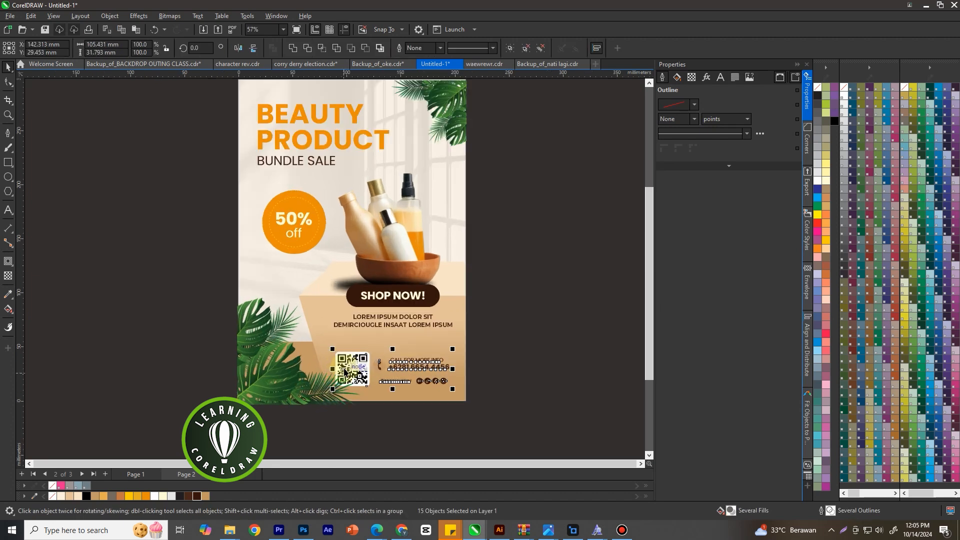
pyautogui.moveTo(334, 350); pyautogui.dragTo(340, 353)
pyautogui.click(551, 359)
# Shift the lower-left leaf image slightly outward so it extends past the page edges
pyautogui.click(335, 392)
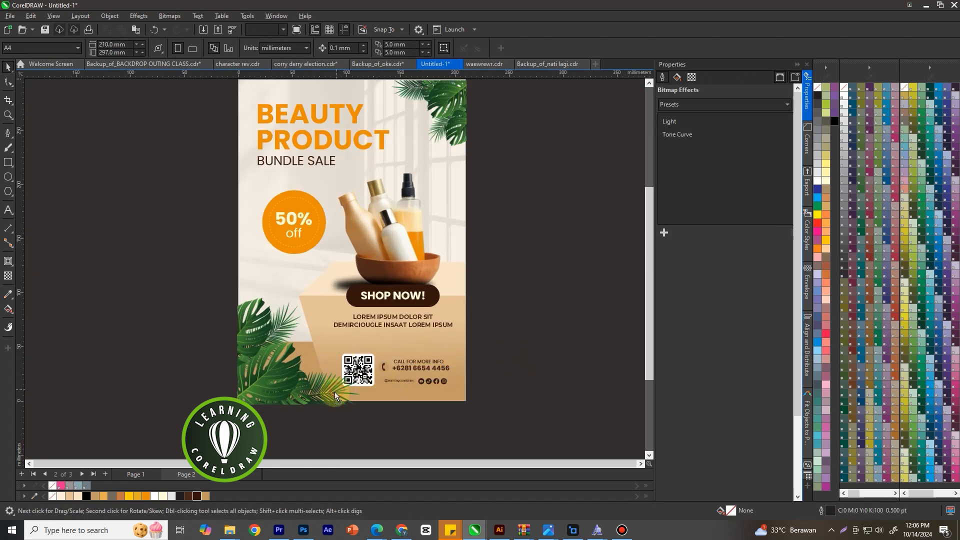
pyautogui.click(370, 431)
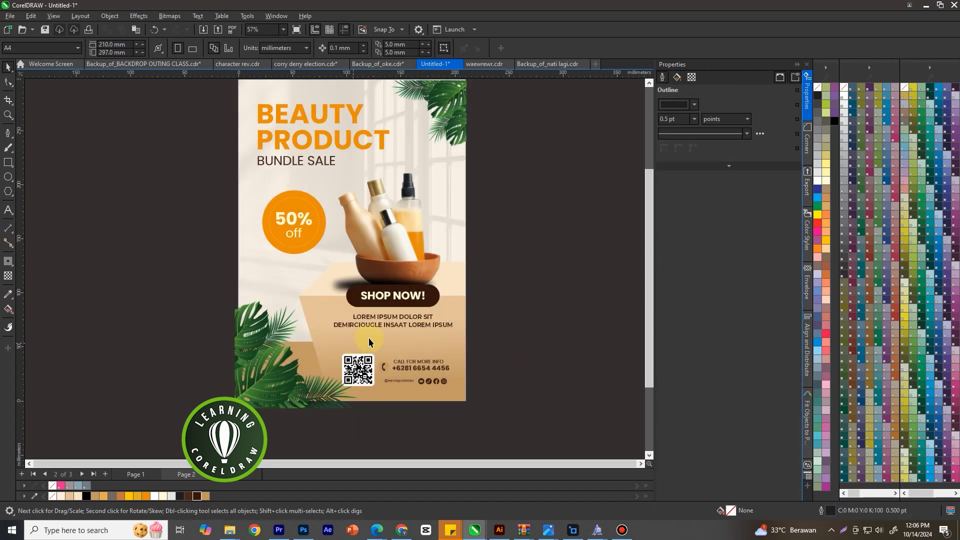
pyautogui.scroll(-1, 355, 340)
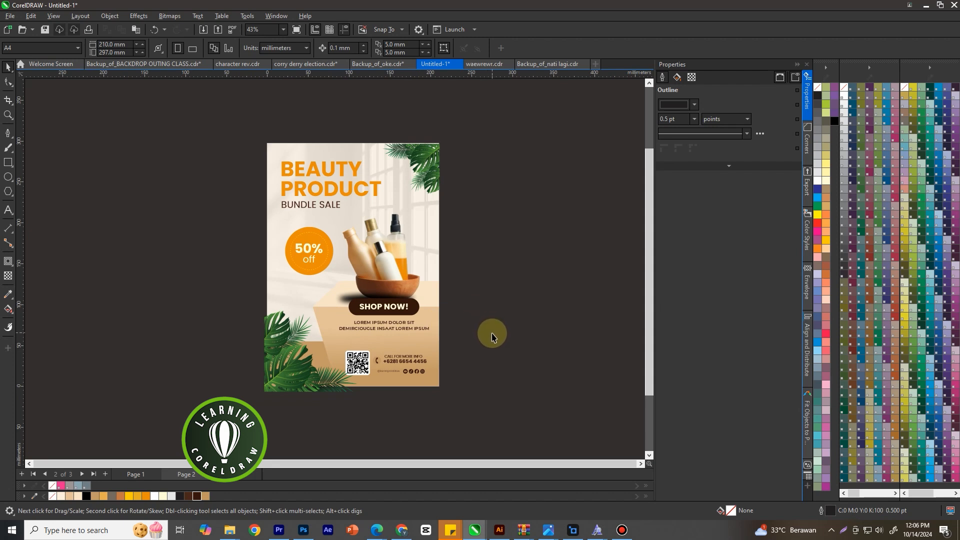
# Draw a dark brown (C51 M76 Y80 K76) triangle without outline, about 109 × 73 mm, over the lower-left leaves
pyautogui.scroll(1, 494, 335)
pyautogui.click(8, 134)
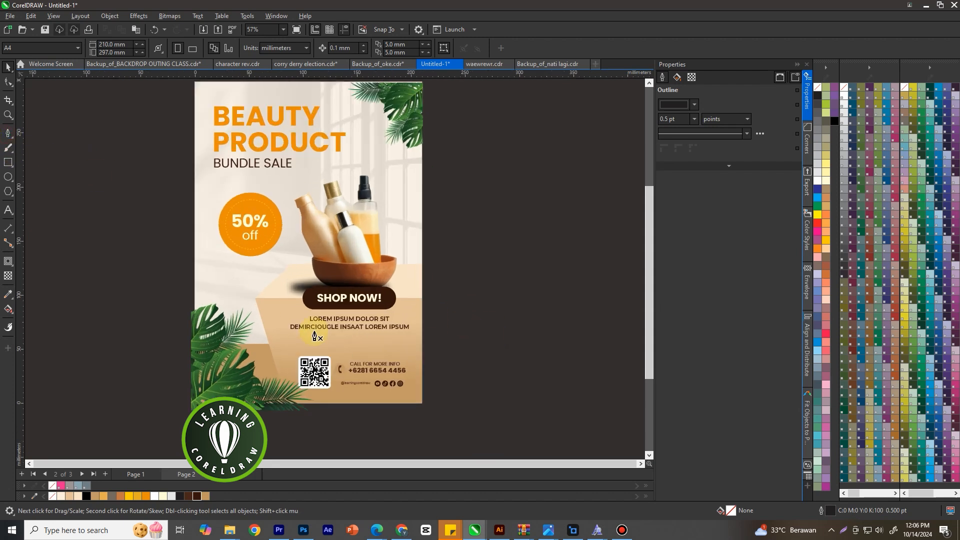
pyautogui.scroll(-1, 285, 319)
pyautogui.click(268, 299)
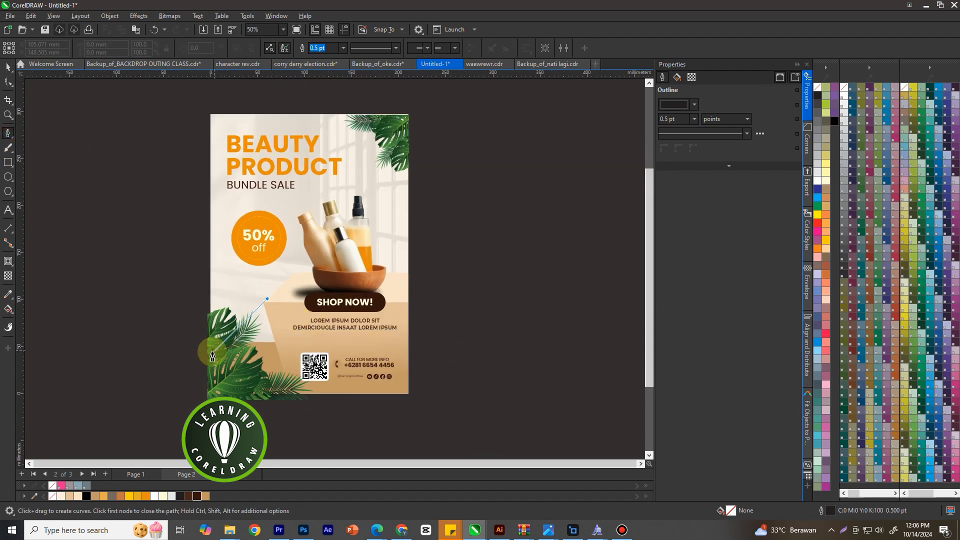
pyautogui.click(199, 367)
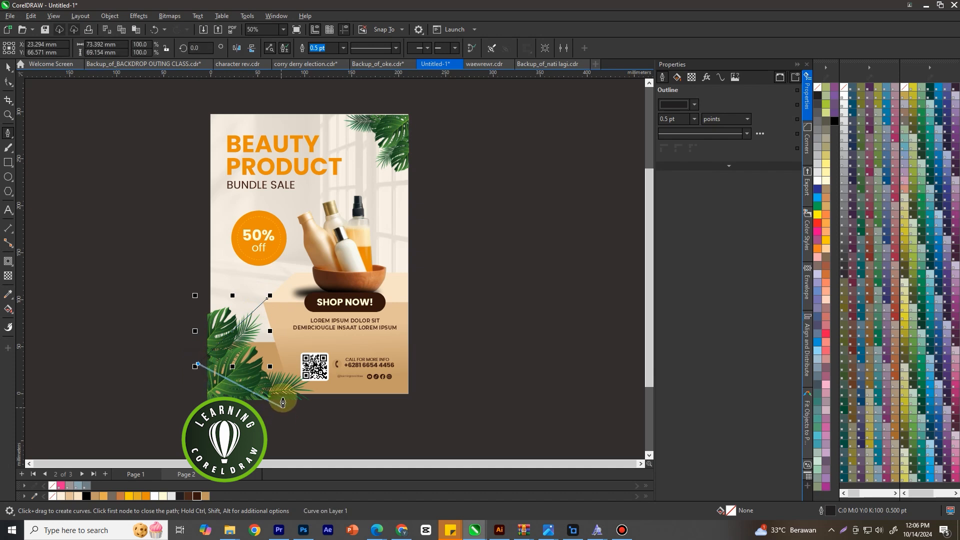
pyautogui.click(300, 369)
pyautogui.click(268, 300)
pyautogui.click(196, 497)
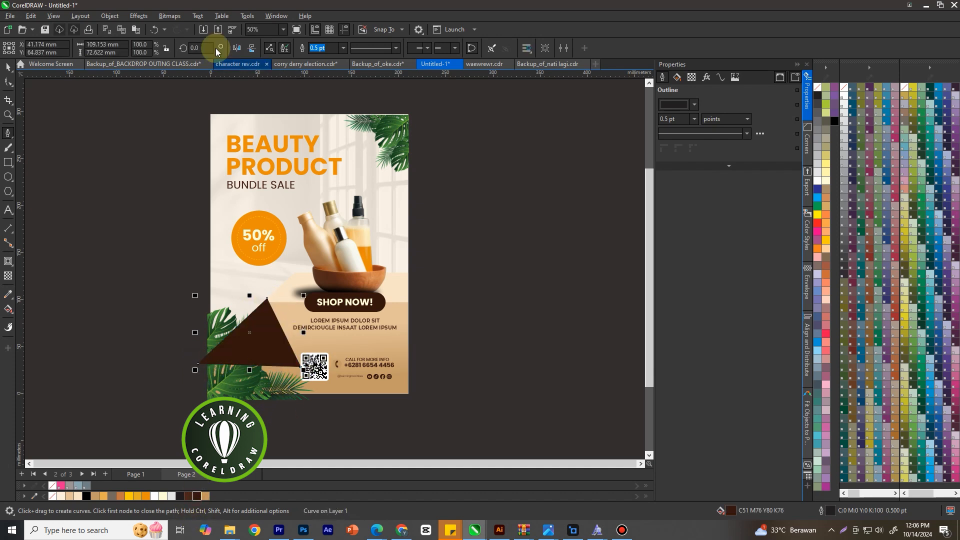
pyautogui.rightClick(820, 88)
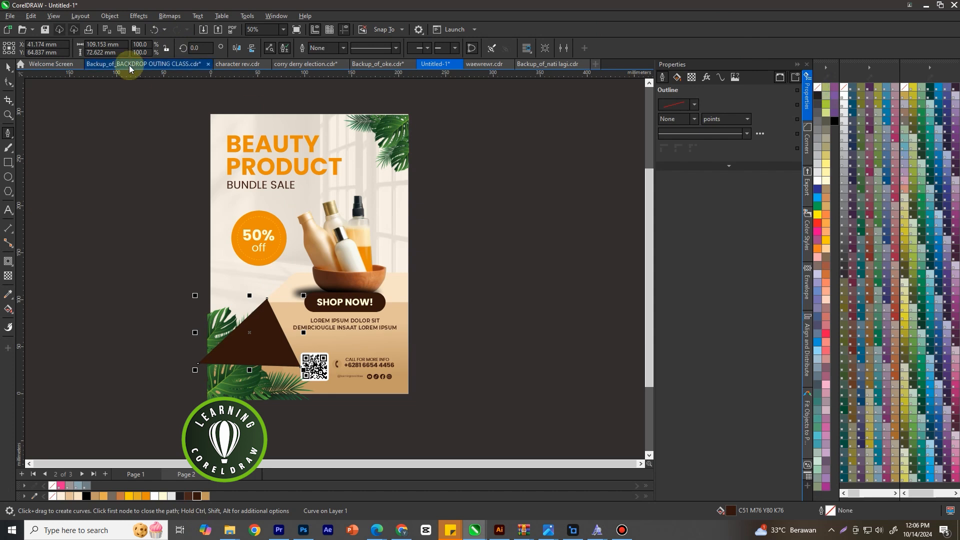
# Soften the brown triangle with a Gaussian Blur of radius 33 and give it a uniform transparency of 72
pyautogui.click(138, 16)
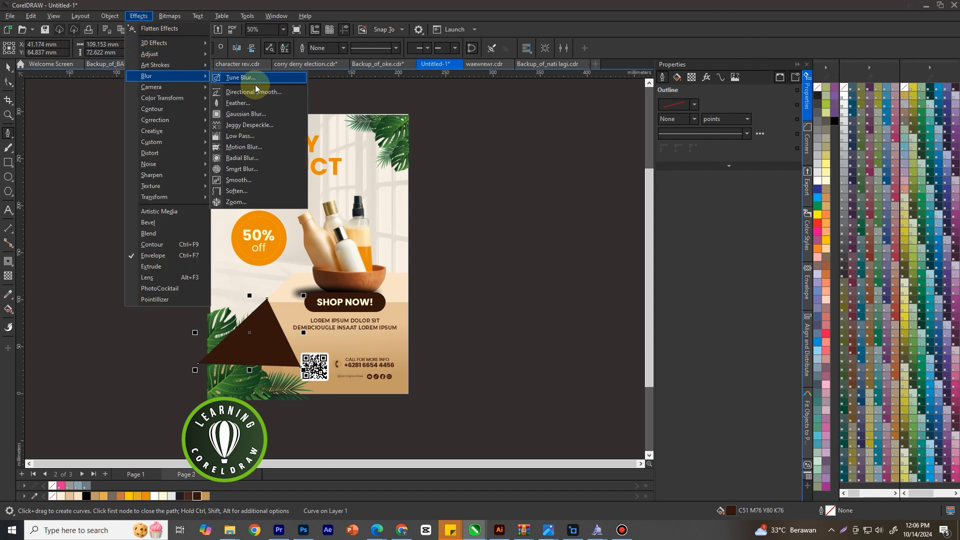
pyautogui.click(250, 98)
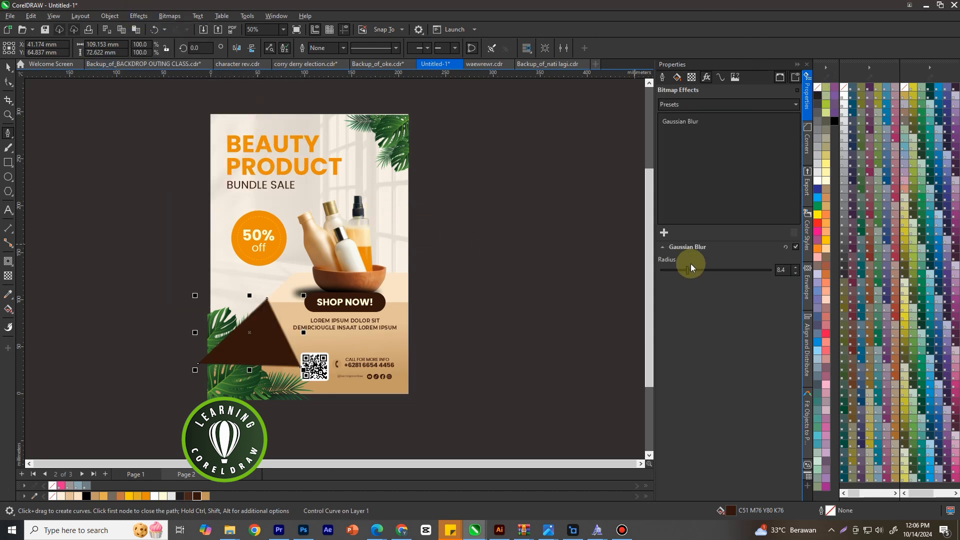
pyautogui.moveTo(702, 273); pyautogui.dragTo(722, 273)
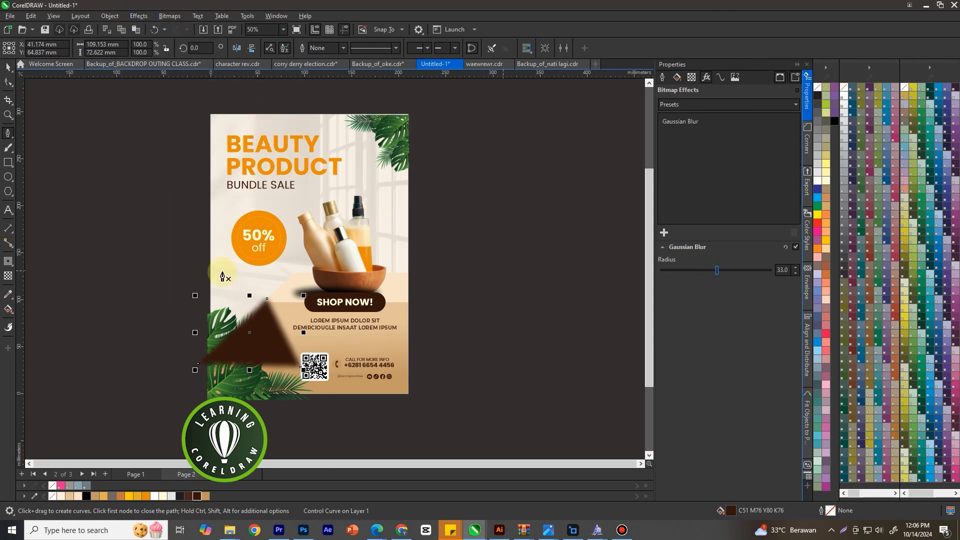
pyautogui.click(8, 277)
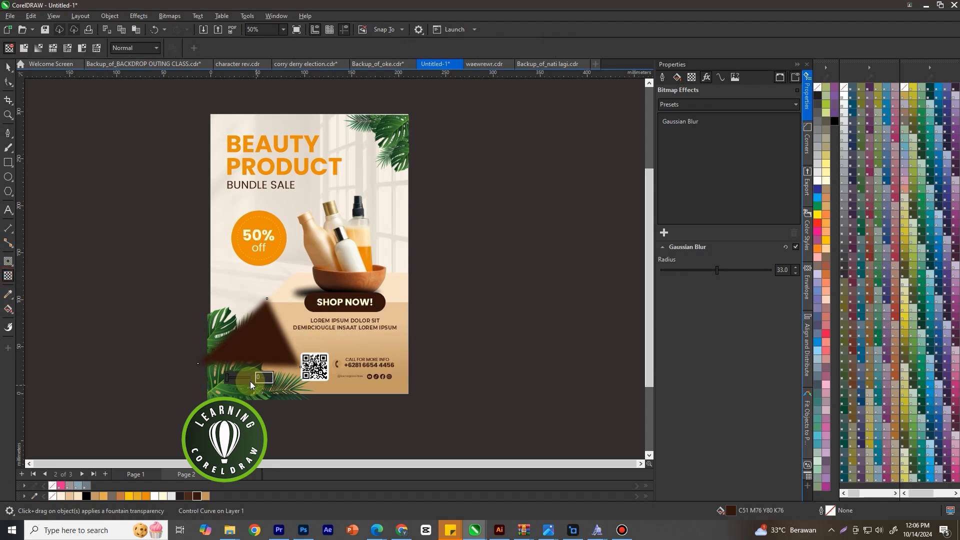
pyautogui.moveTo(228, 378); pyautogui.dragTo(245, 381)
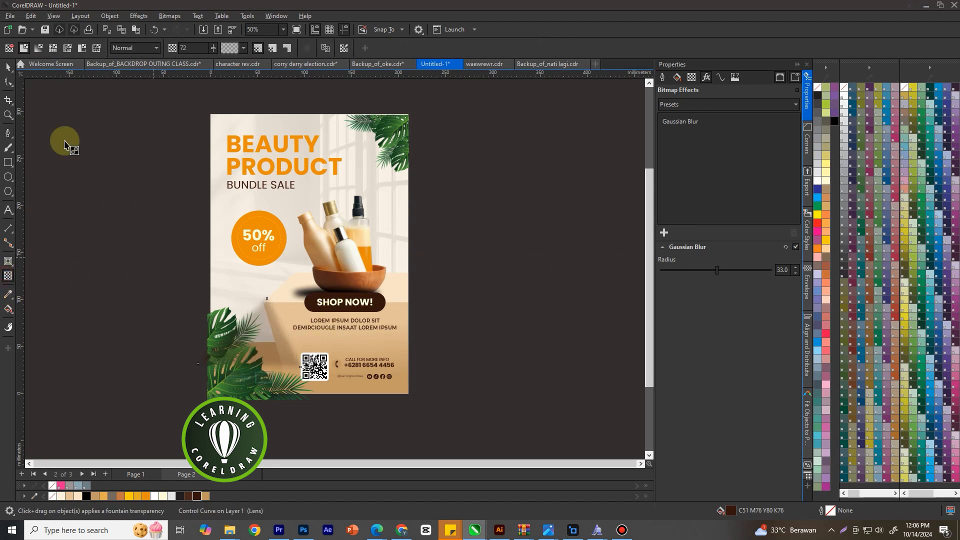
# Stretch the blurred brown shadow over the lower-left leaves to about 128 × 85 mm
pyautogui.click(3, 67)
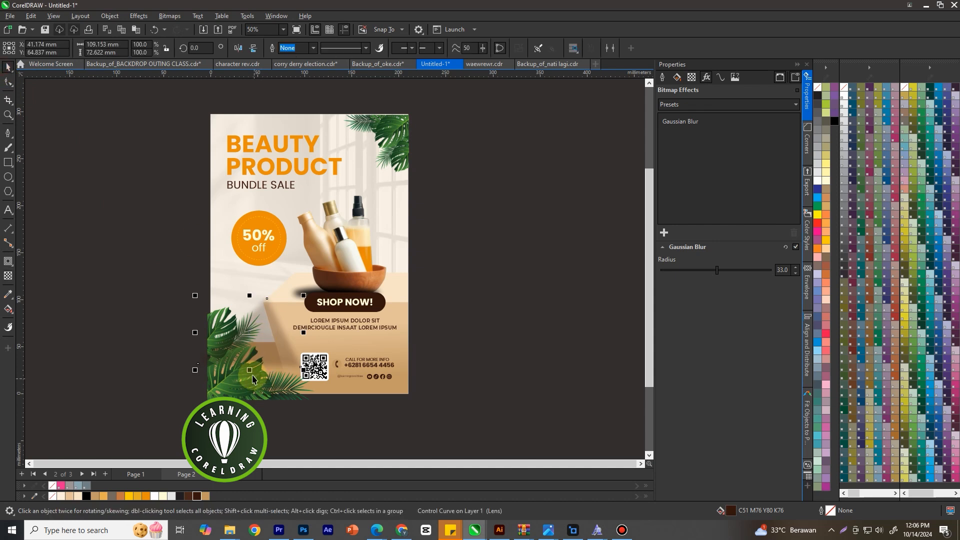
pyautogui.moveTo(249, 372); pyautogui.dragTo(244, 385)
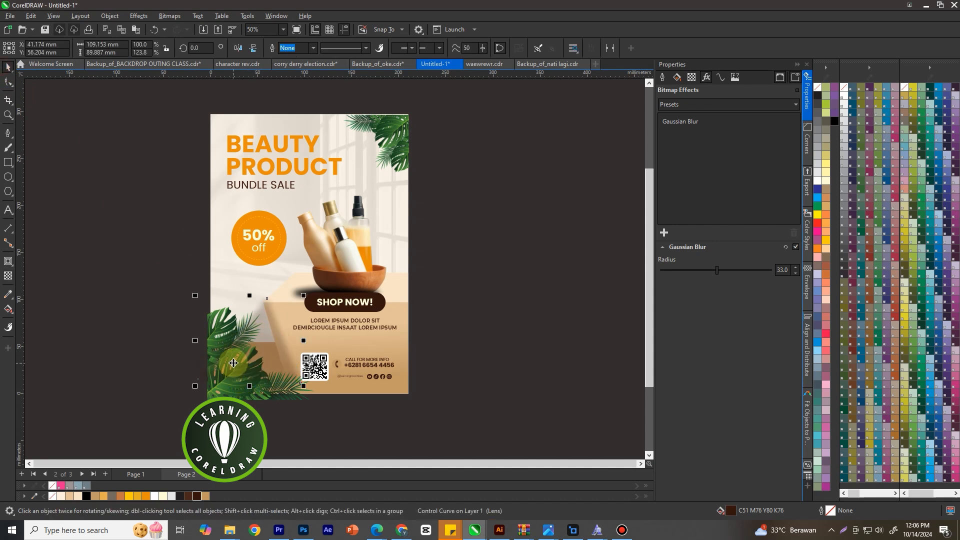
pyautogui.moveTo(193, 342); pyautogui.dragTo(178, 349)
pyautogui.moveTo(241, 296); pyautogui.dragTo(268, 299)
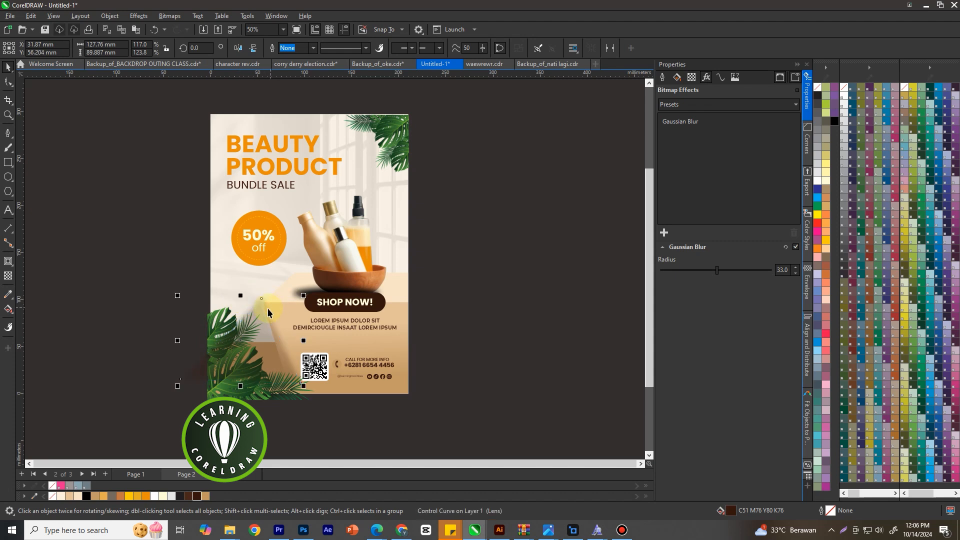
pyautogui.scroll(-1, 270, 304)
pyautogui.scroll(2, 250, 300)
pyautogui.moveTo(238, 289); pyautogui.dragTo(267, 286)
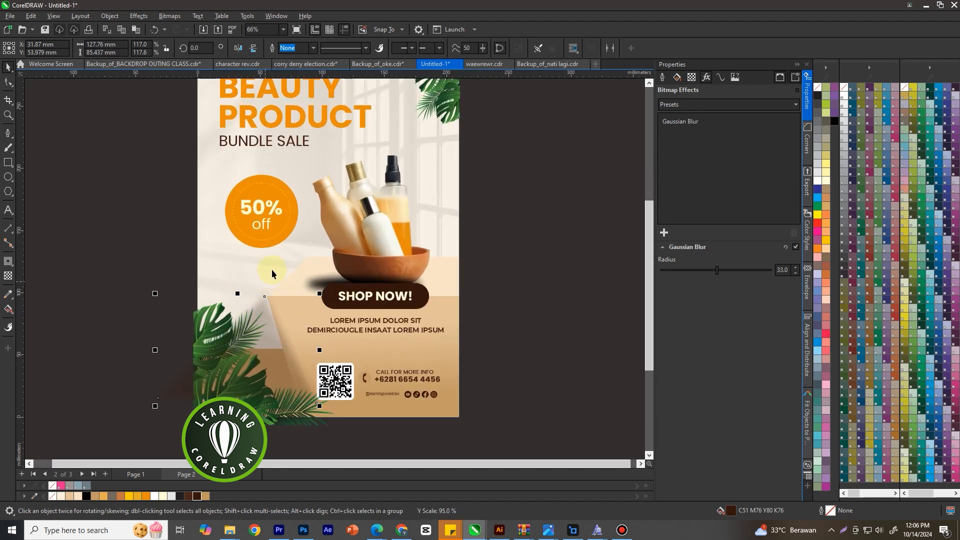
pyautogui.scroll(-1, 271, 277)
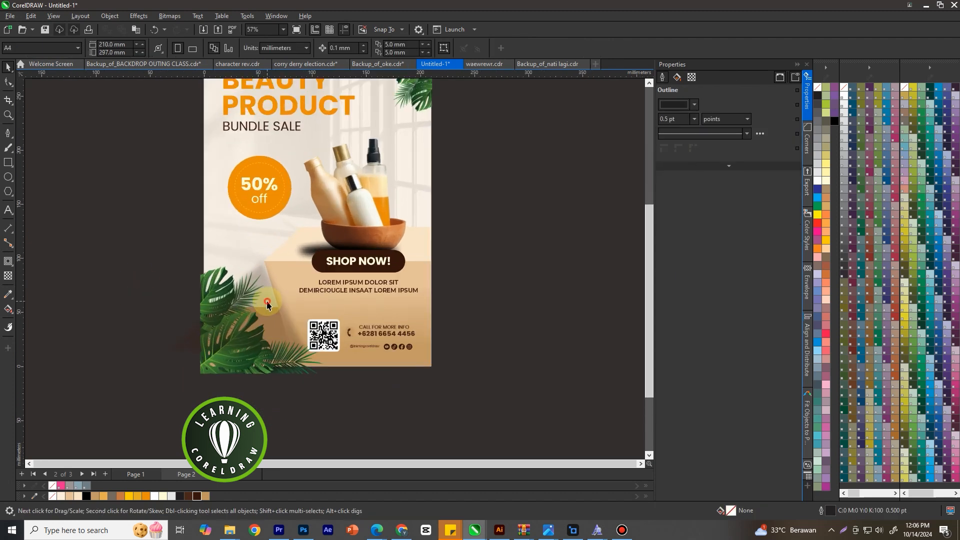
pyautogui.rightClick(265, 300)
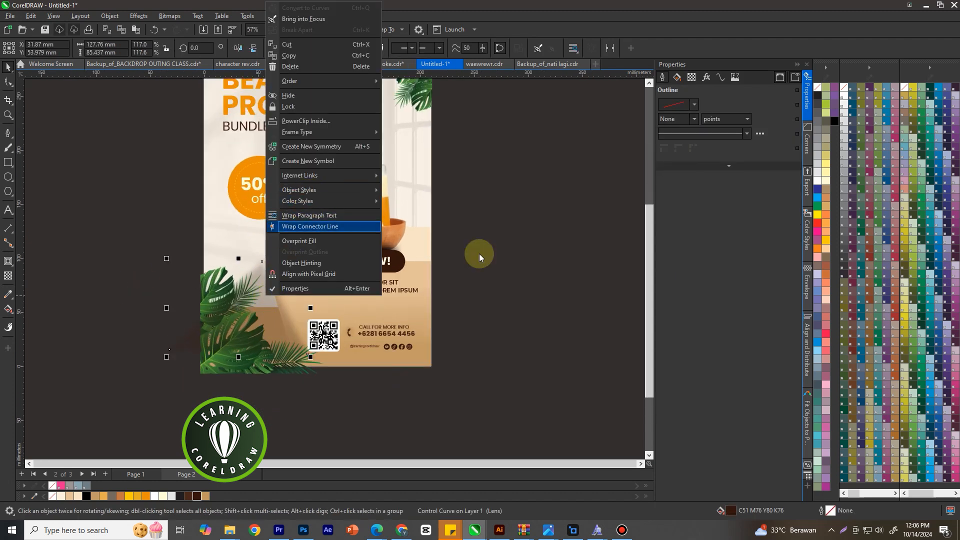
pyautogui.click(518, 261)
# Bring the lower-left leaf image to the front so it lies above its brown shadow
pyautogui.scroll(-4, 428, 291)
pyautogui.moveTo(194, 381); pyautogui.dragTo(310, 300)
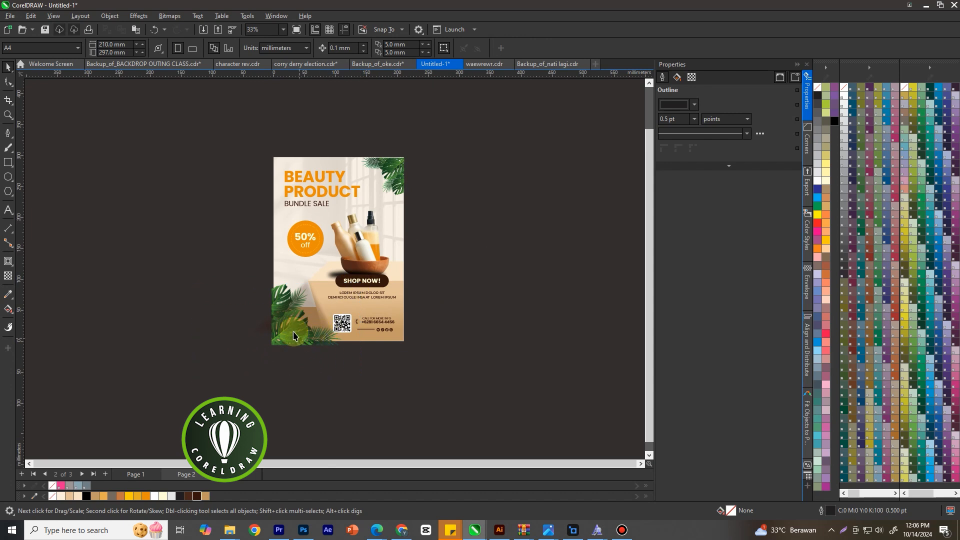
pyautogui.click(269, 295)
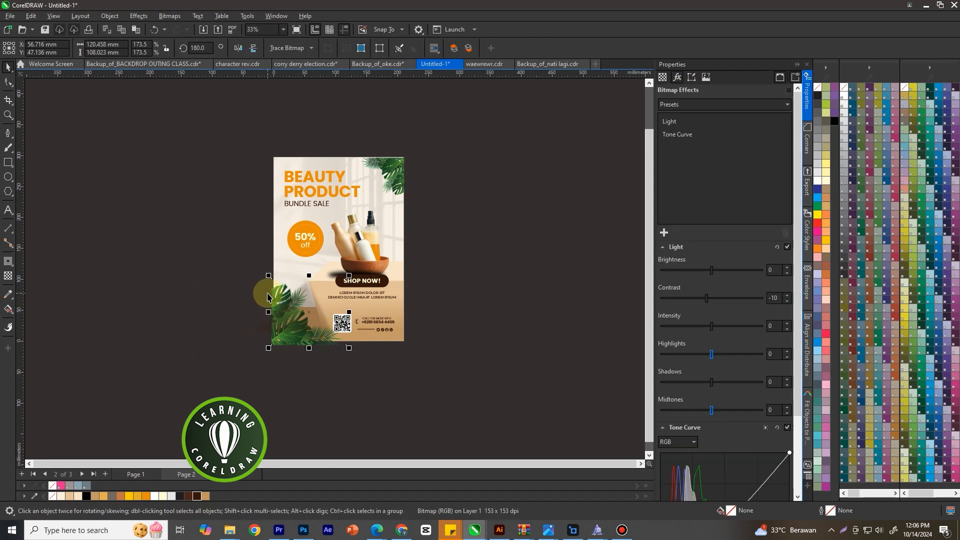
pyautogui.hotkey('shift', 'pageup')
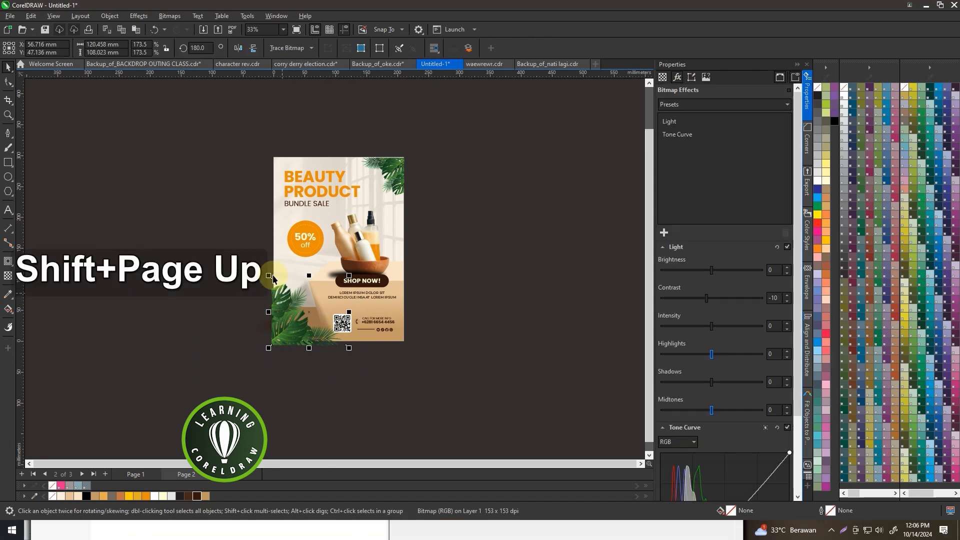
pyautogui.click(414, 178)
pyautogui.scroll(1, 393, 177)
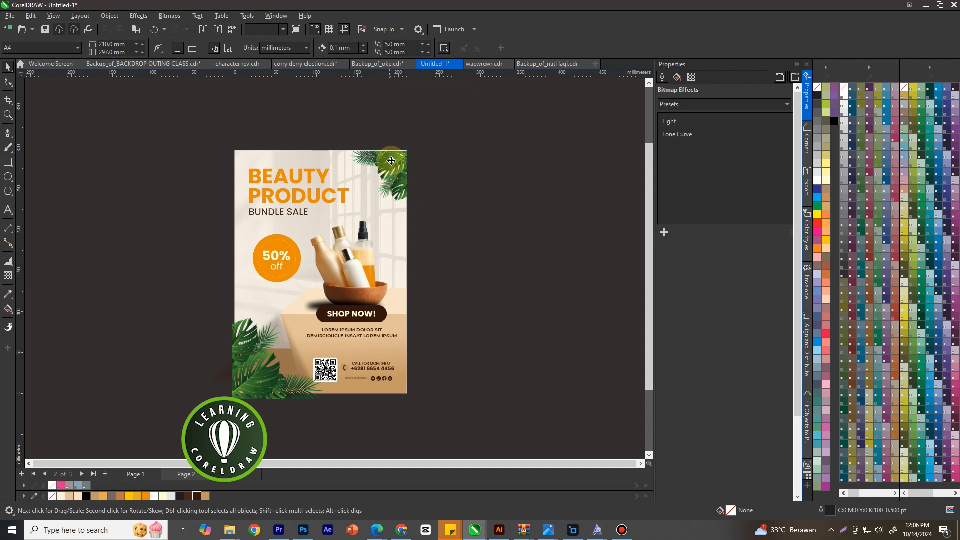
pyautogui.click(392, 161)
pyautogui.keyDown('shift'); pyautogui.click(389, 234); pyautogui.keyUp('shift')
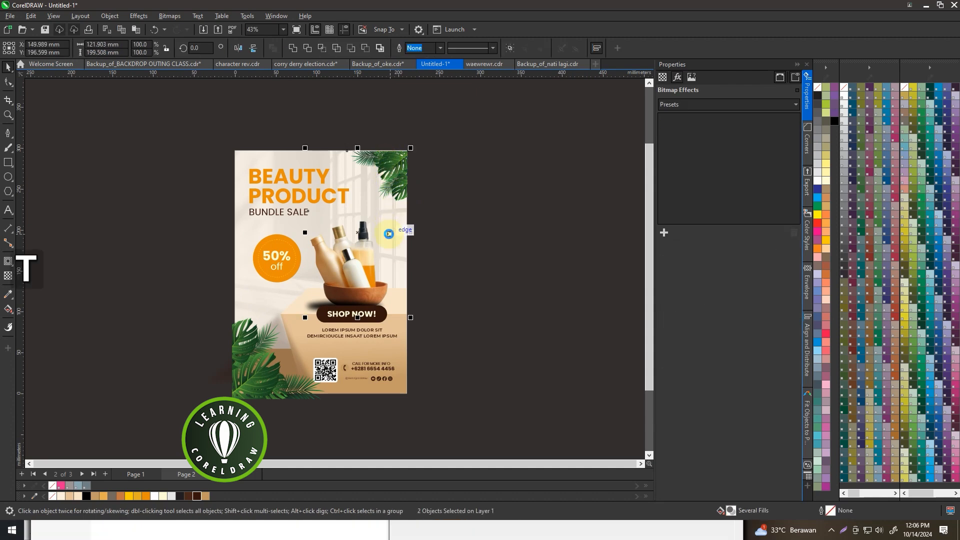
pyautogui.press('t')
pyautogui.press('r')
pyautogui.hotkey('ctrl', 'z')
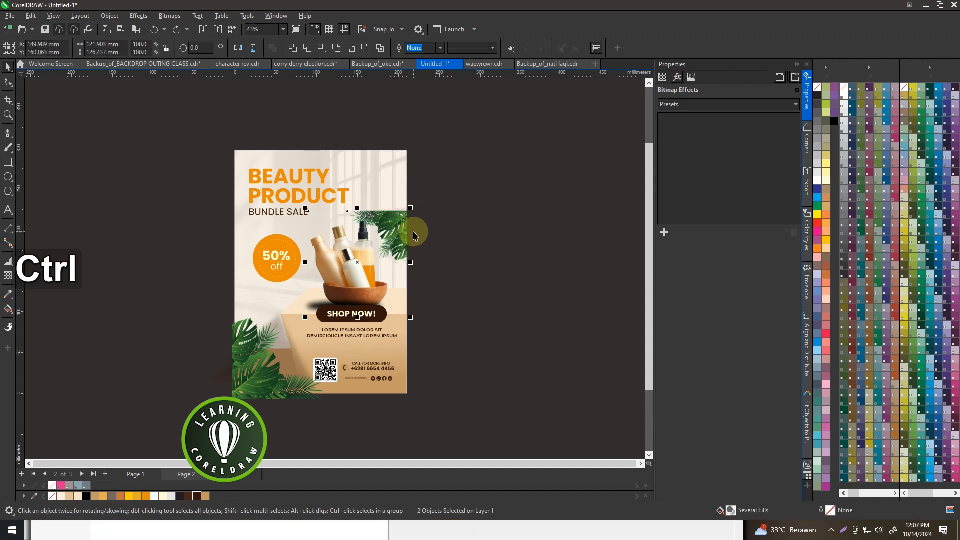
pyautogui.hotkey('ctrl', 'z')
pyautogui.click(431, 208)
# Align the upper-right leaf image with the top and right edges of the poster background
pyautogui.click(399, 177)
pyautogui.keyDown('shift'); pyautogui.click(310, 158); pyautogui.keyUp('shift')
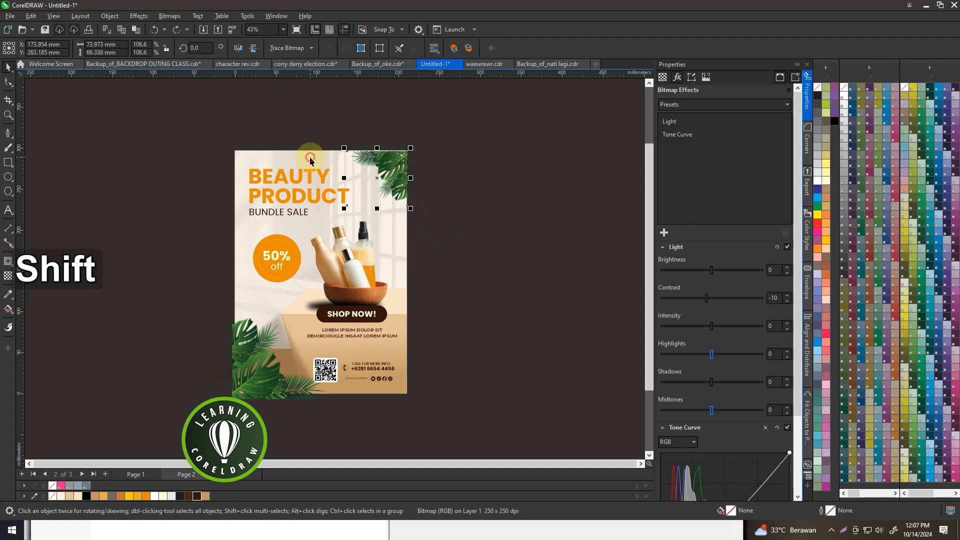
pyautogui.press('t')
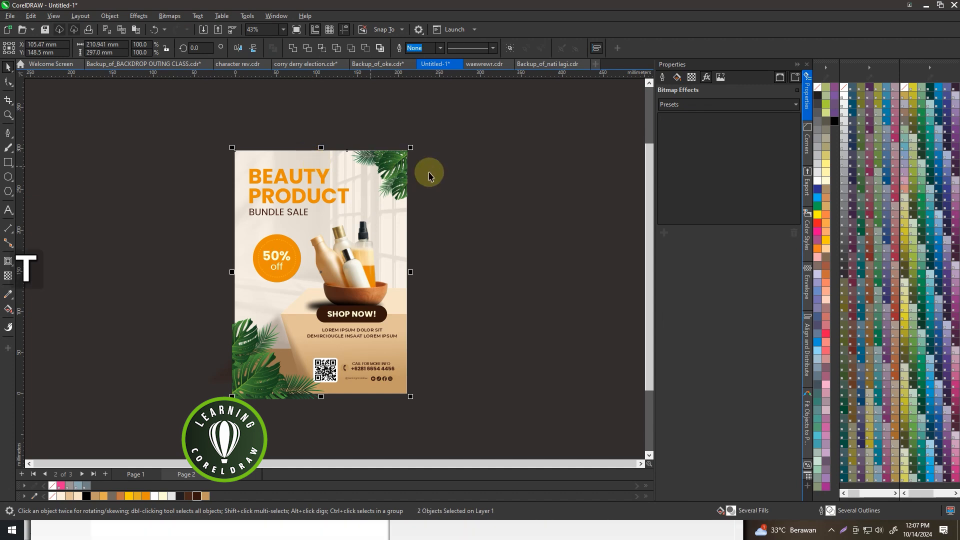
pyautogui.press('r')
pyautogui.click(460, 186)
# Move all parts of the 50% off badge together slightly down and toward the page's left edge
pyautogui.scroll(-1, 472, 205)
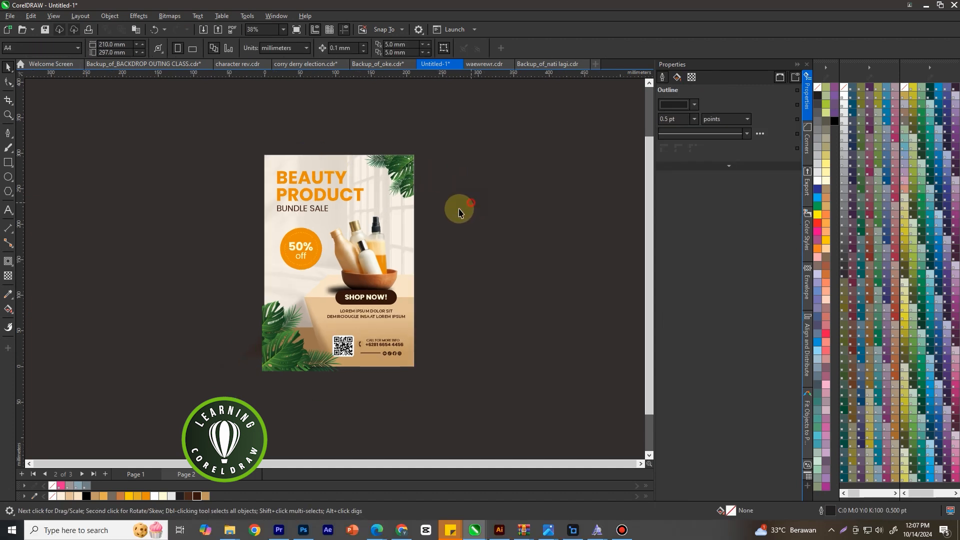
pyautogui.scroll(3, 309, 268)
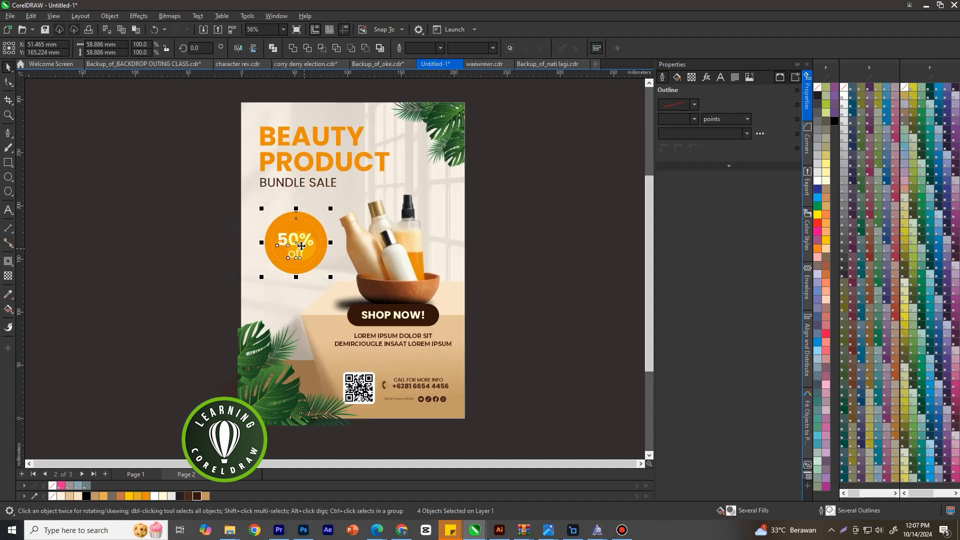
pyautogui.click(534, 255)
pyautogui.scroll(-2, 535, 255)
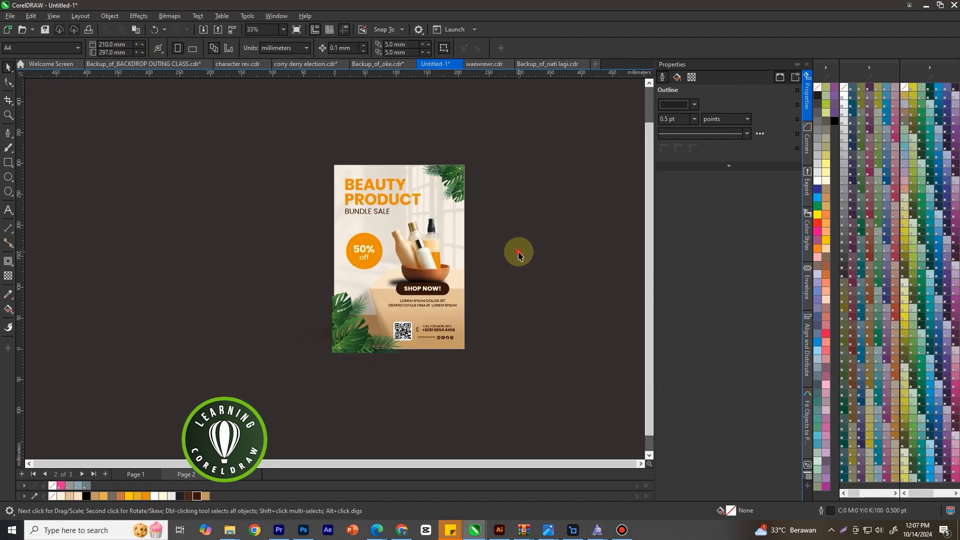
# Select all the poster objects except the background and PowerClip them inside the background rectangle
pyautogui.click(512, 124)
pyautogui.moveTo(515, 146); pyautogui.dragTo(273, 395)
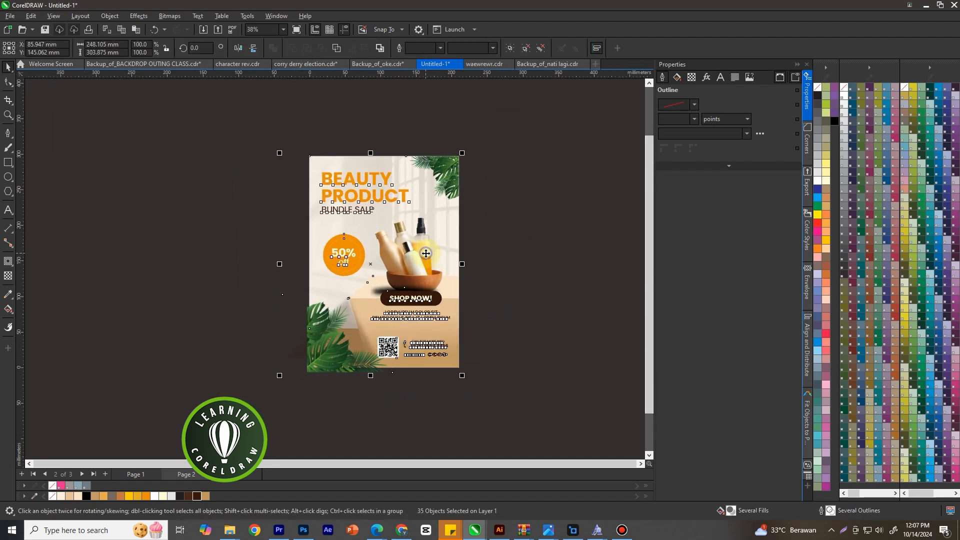
pyautogui.rightClick(426, 254)
pyautogui.keyDown('shift'); pyautogui.click(340, 162); pyautogui.keyUp('shift')
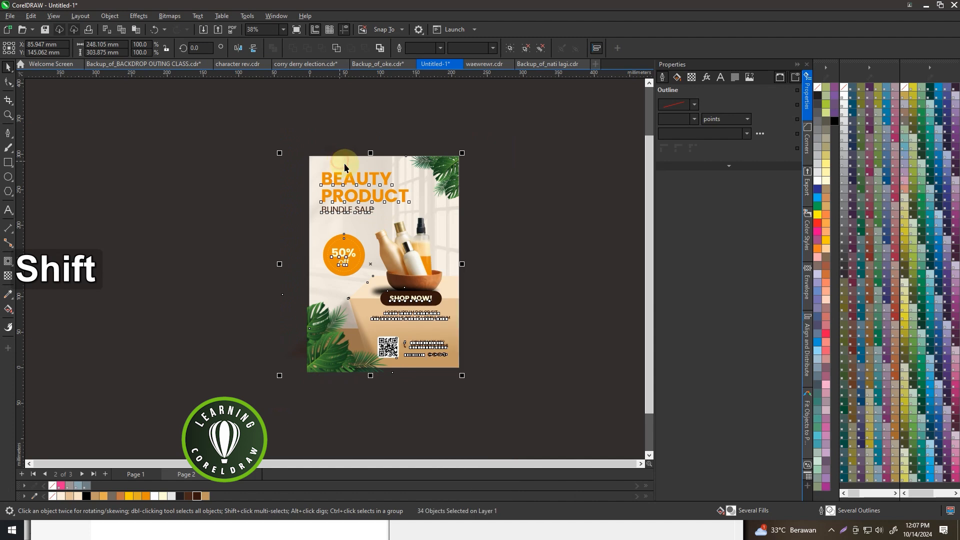
pyautogui.rightClick(364, 194)
pyautogui.click(400, 334)
pyautogui.click(340, 160)
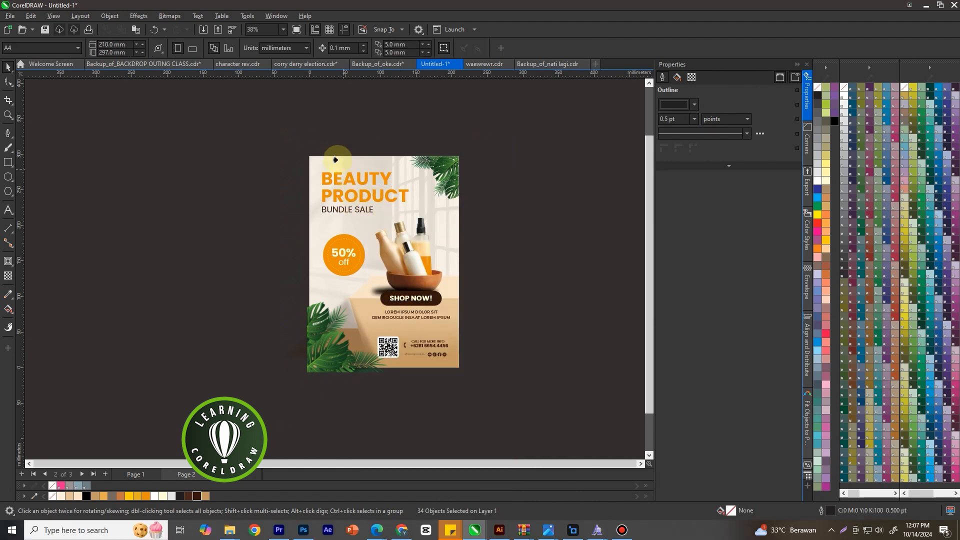
# Deselect the clipped poster, zoom to fit all objects and show it in full-screen preview
pyautogui.click(497, 217)
pyautogui.press('F4')
pyautogui.press('F9')
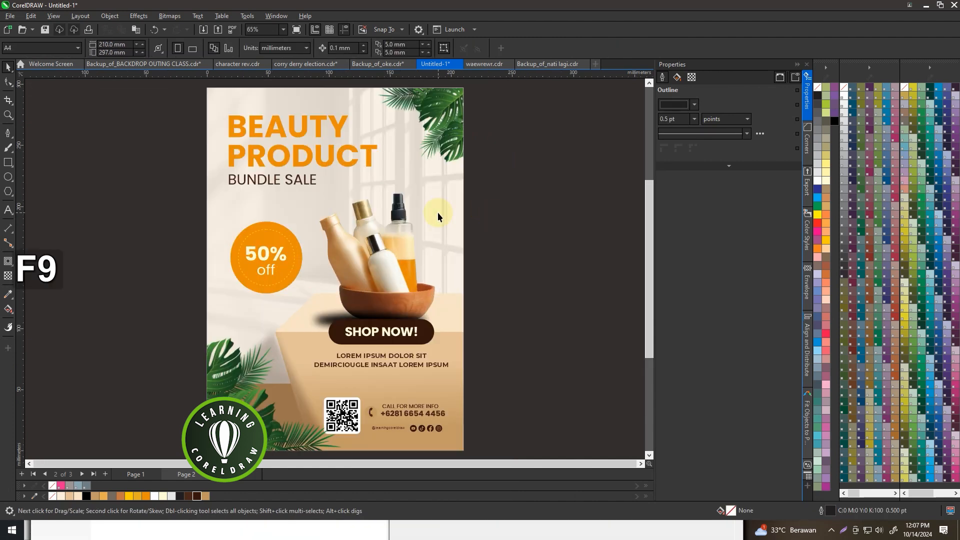